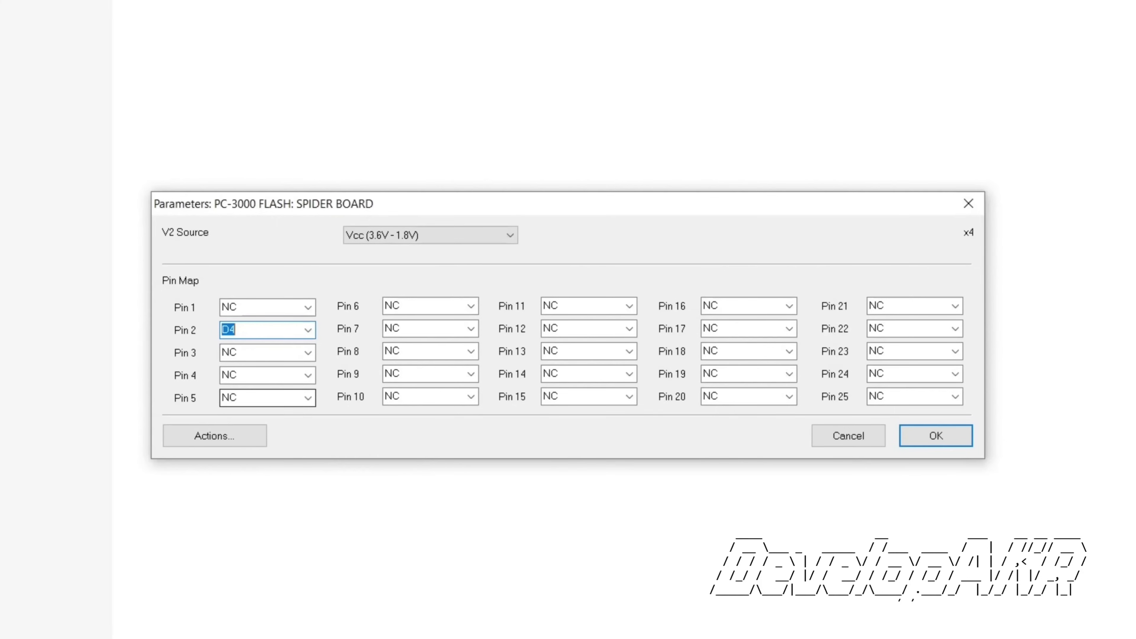
Assign D2 to pin 3 and CE2 to pin 4 in the Spider Board pin map
click(312, 355)
click(280, 395)
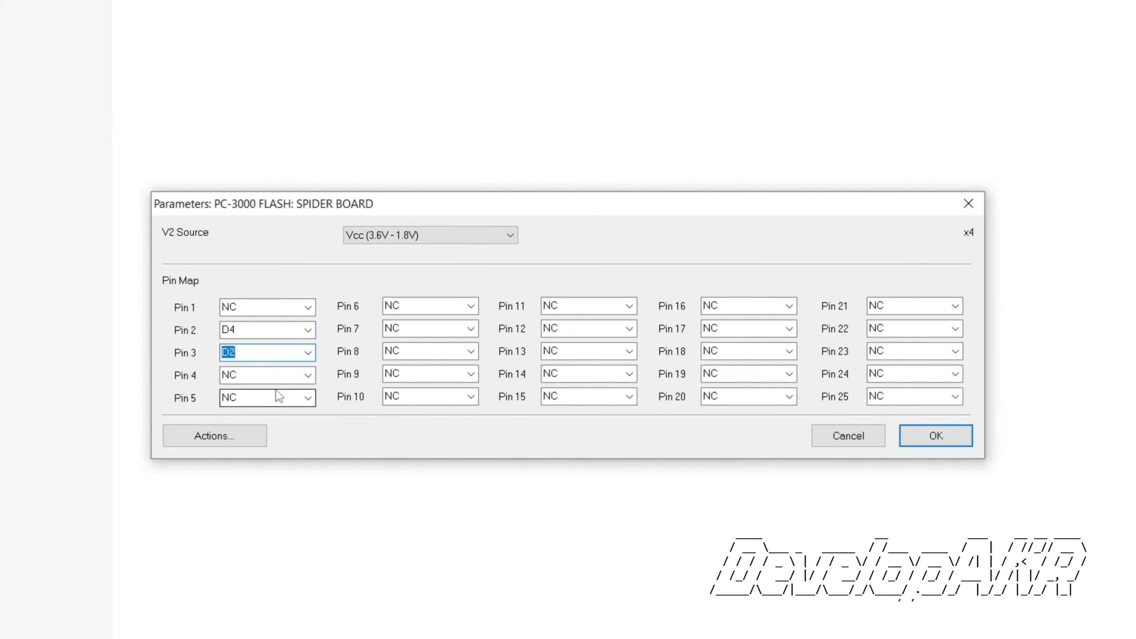
click(308, 376)
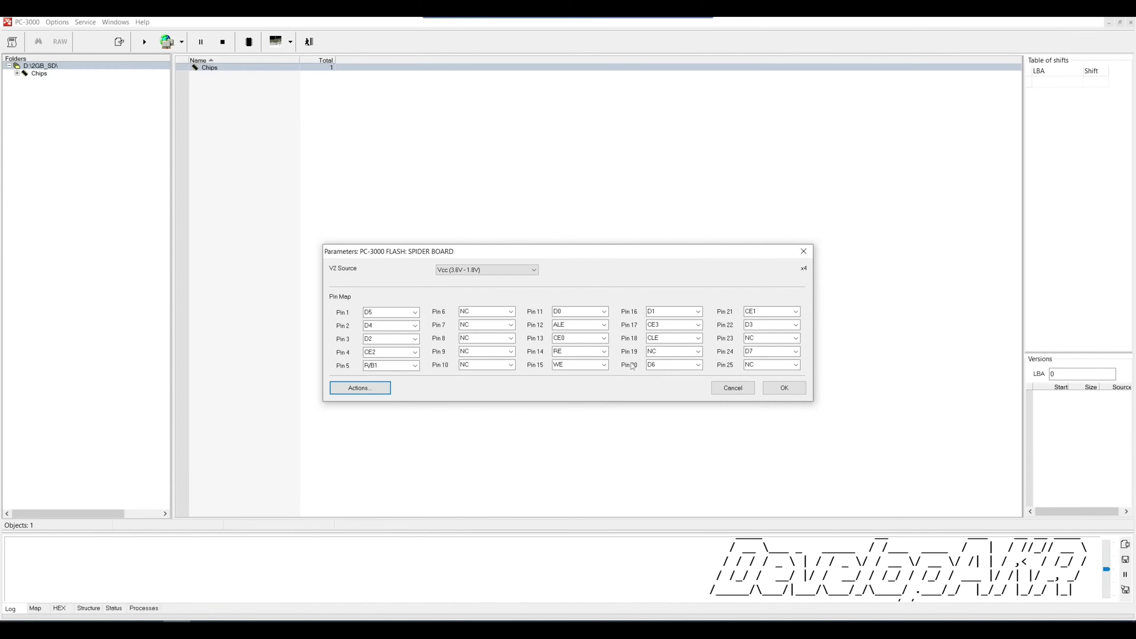
Check the current pin configuration by running the validation, and accept the Spider Board parameters
click(352, 391)
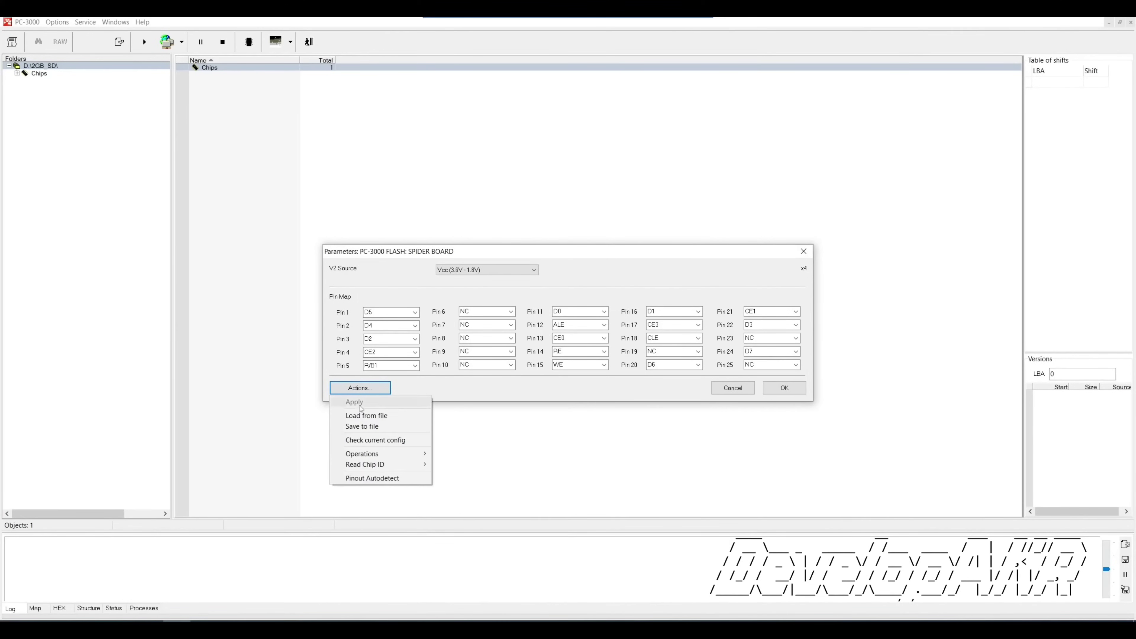
click(374, 440)
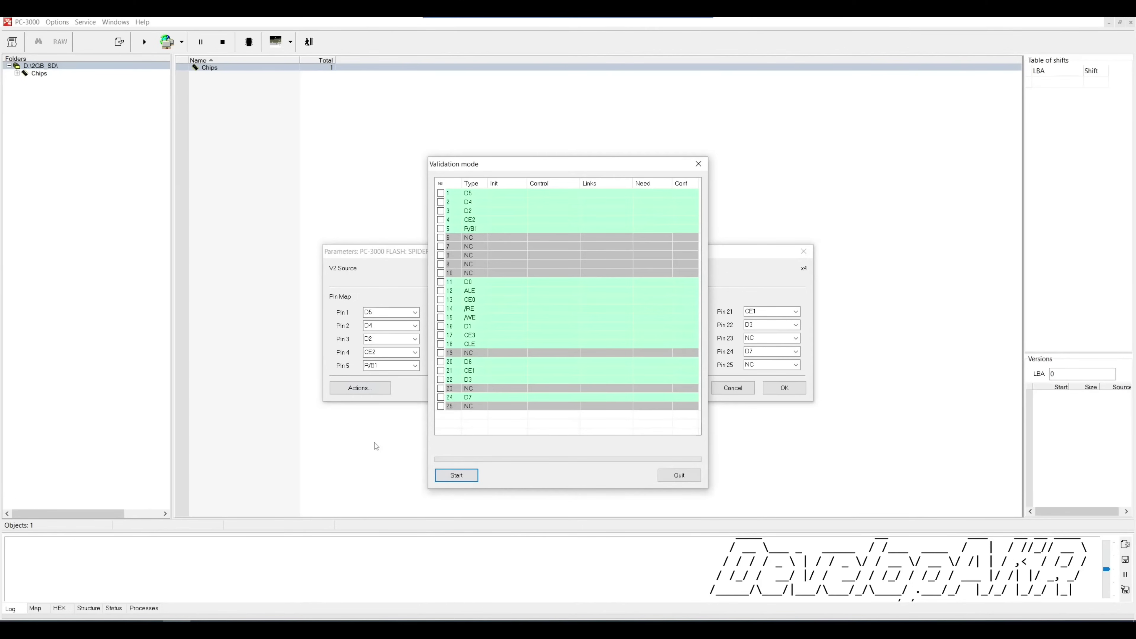
click(451, 475)
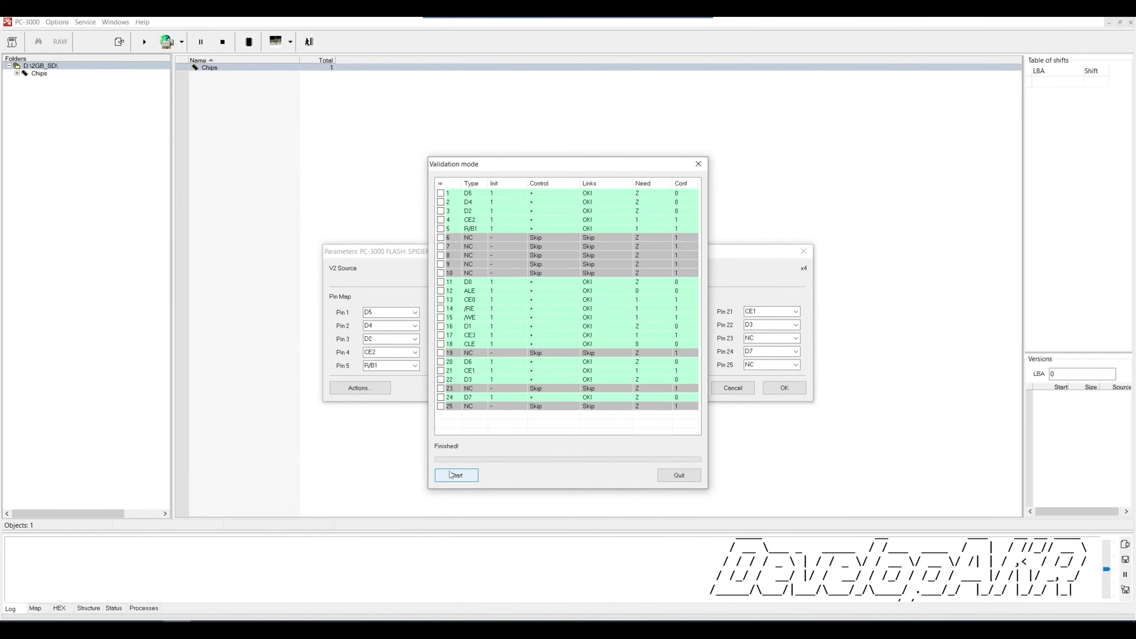
click(679, 476)
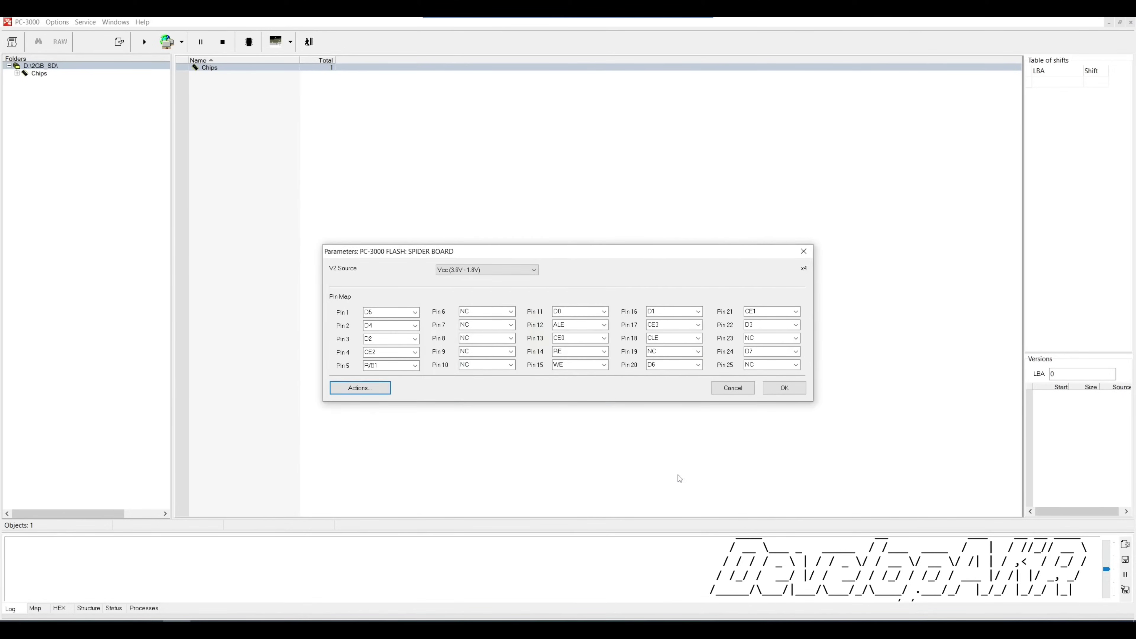
click(783, 388)
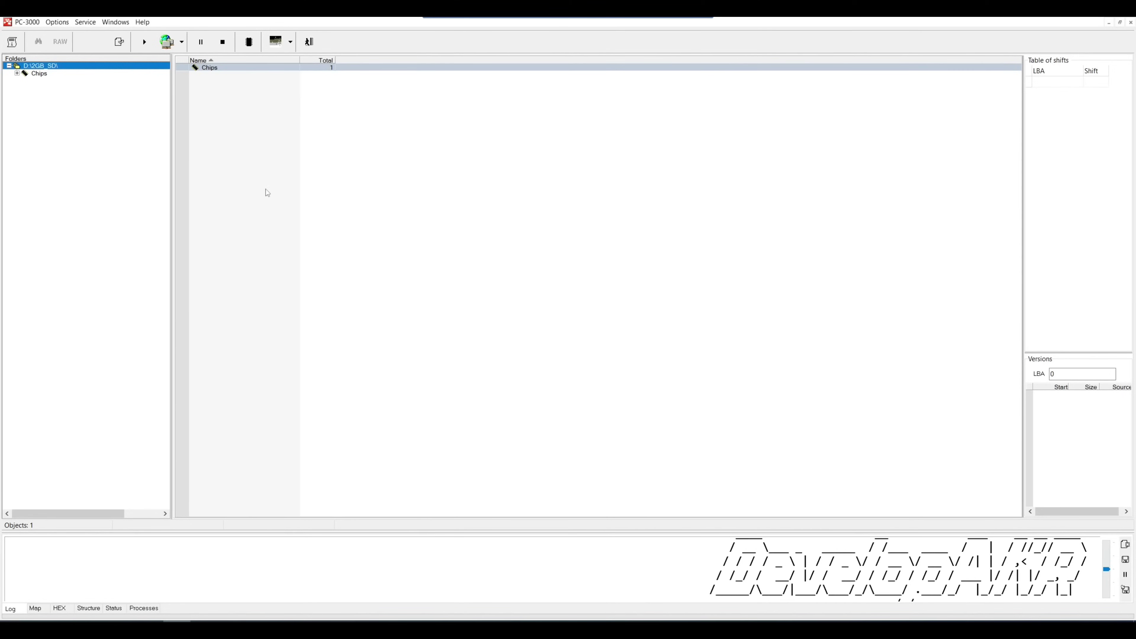
Read the chip ID of the unknown chip in the Chips folder
click(37, 75)
right_click(36, 77)
key(Escape)
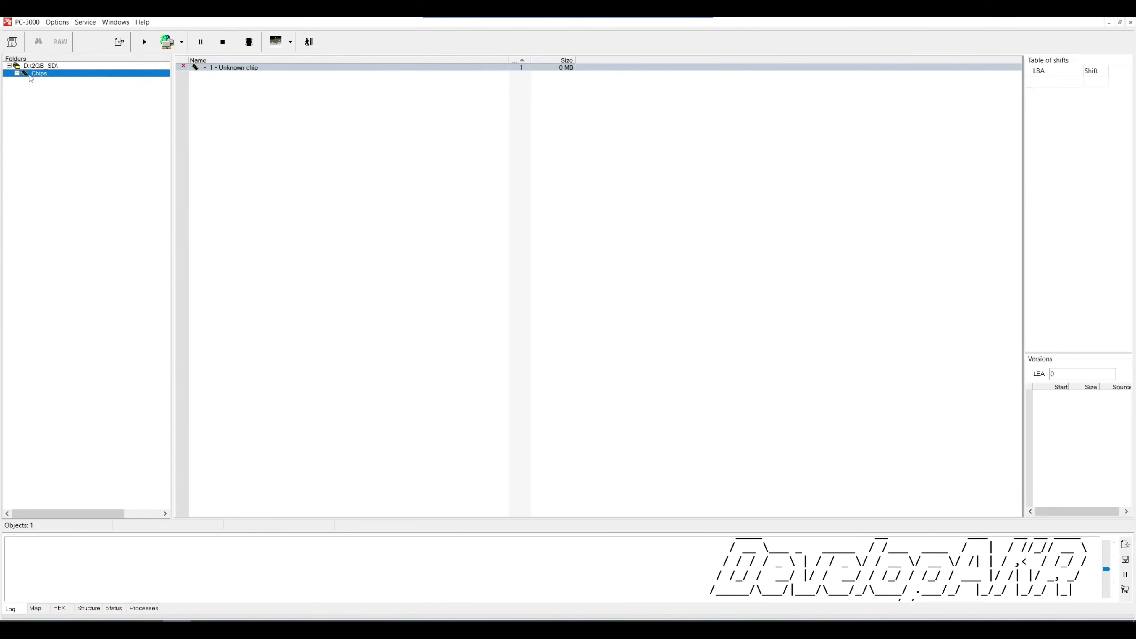
click(17, 73)
click(67, 82)
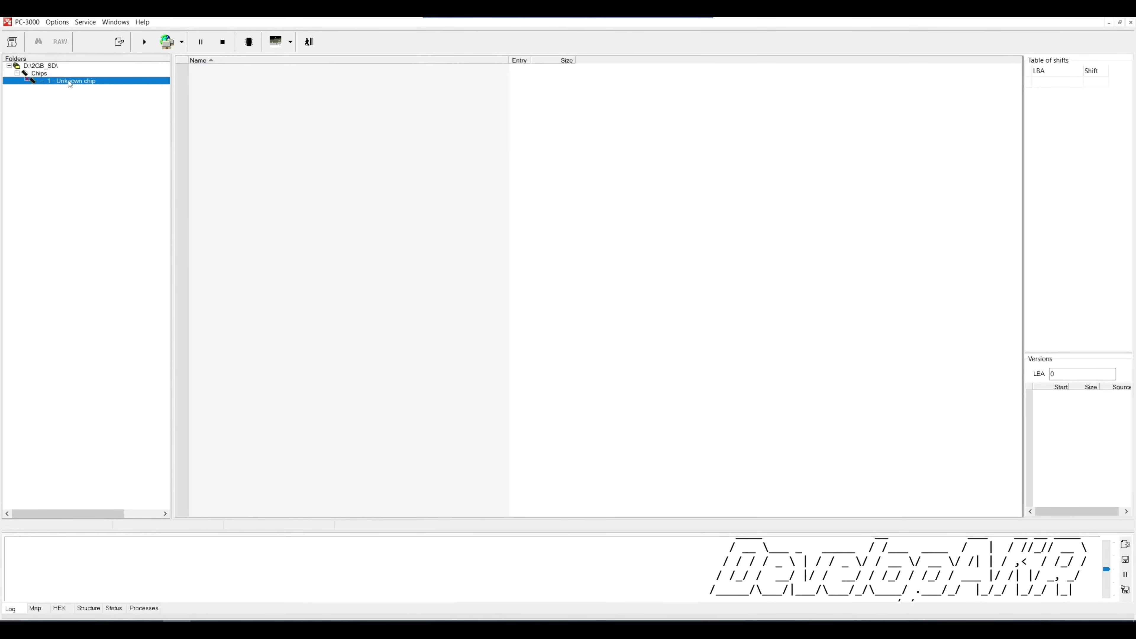
right_click(67, 84)
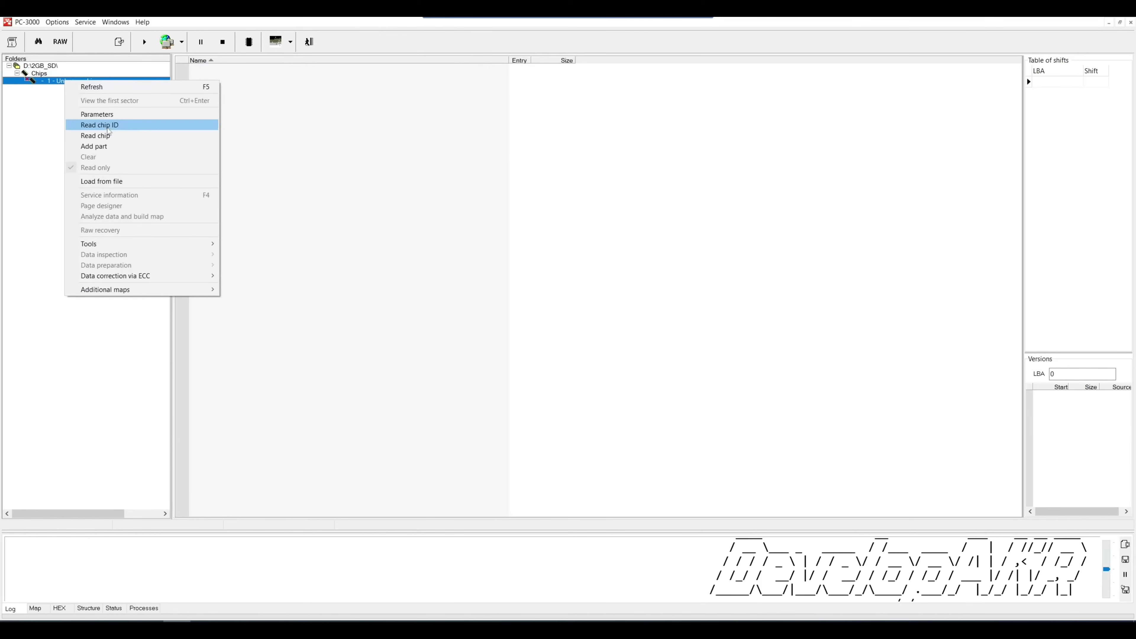
click(123, 127)
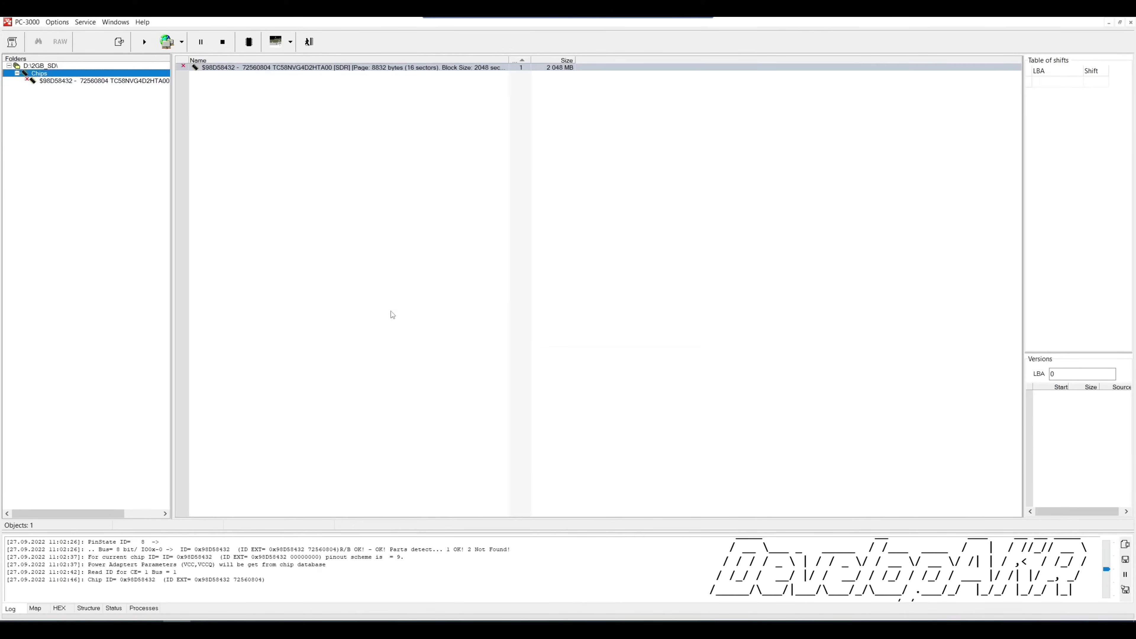
Read the identified chip to a file dump at the Default (Optimal) reading speed
click(79, 82)
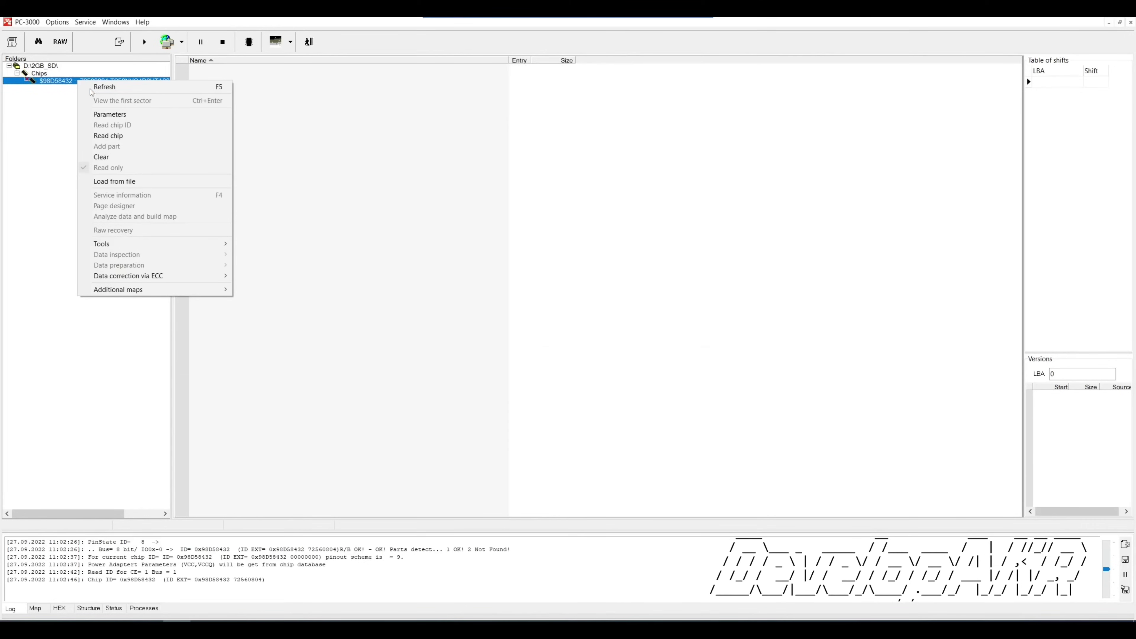
click(128, 136)
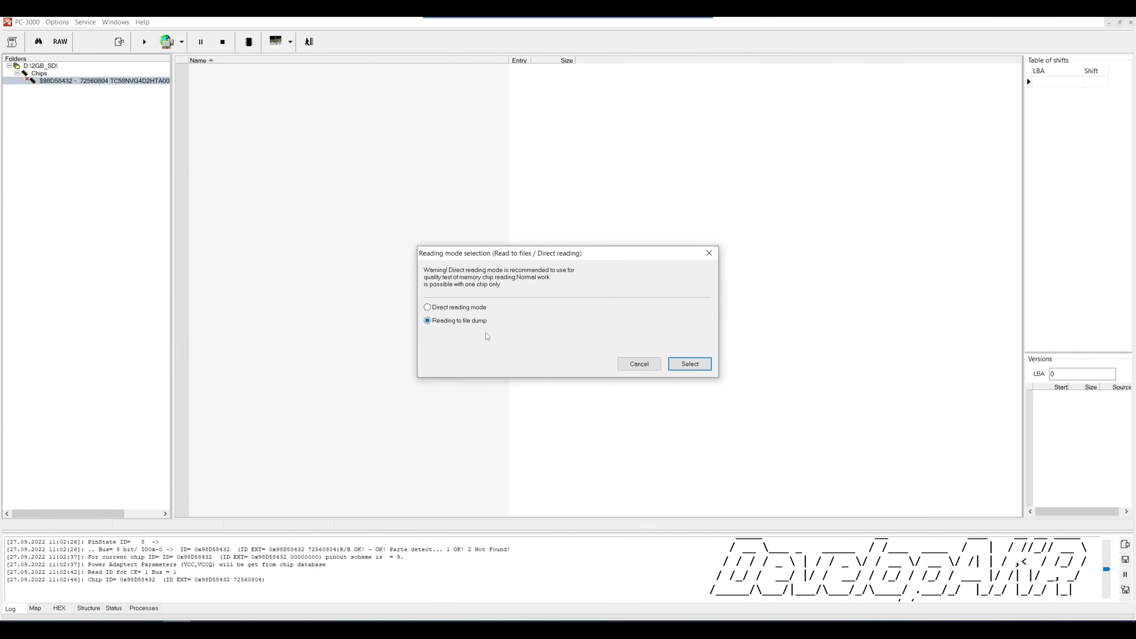
click(693, 365)
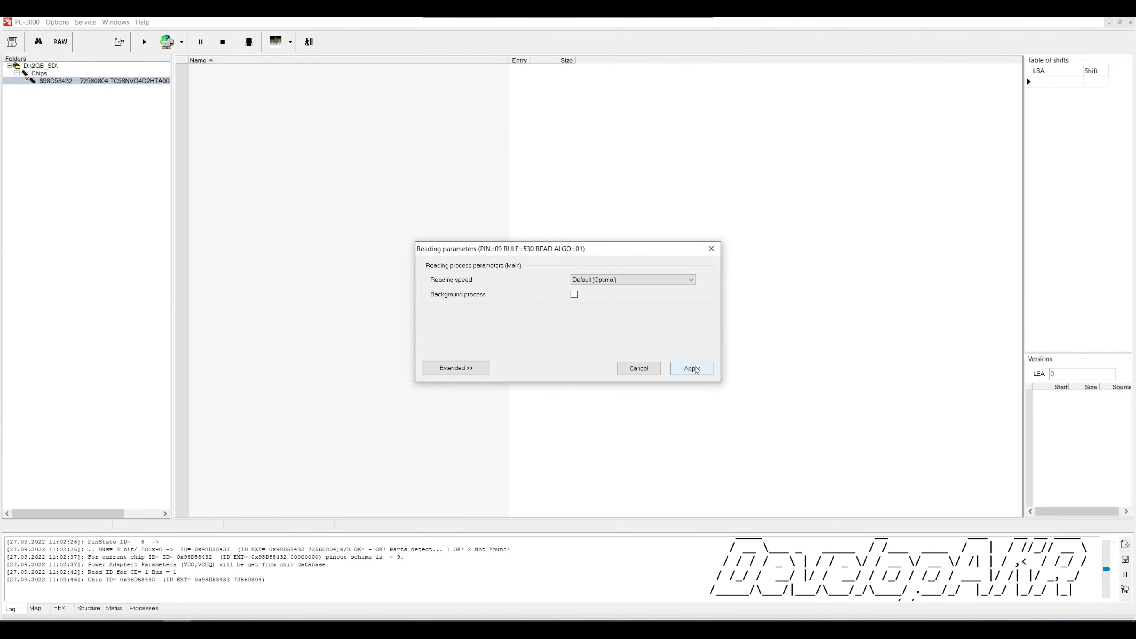
click(692, 369)
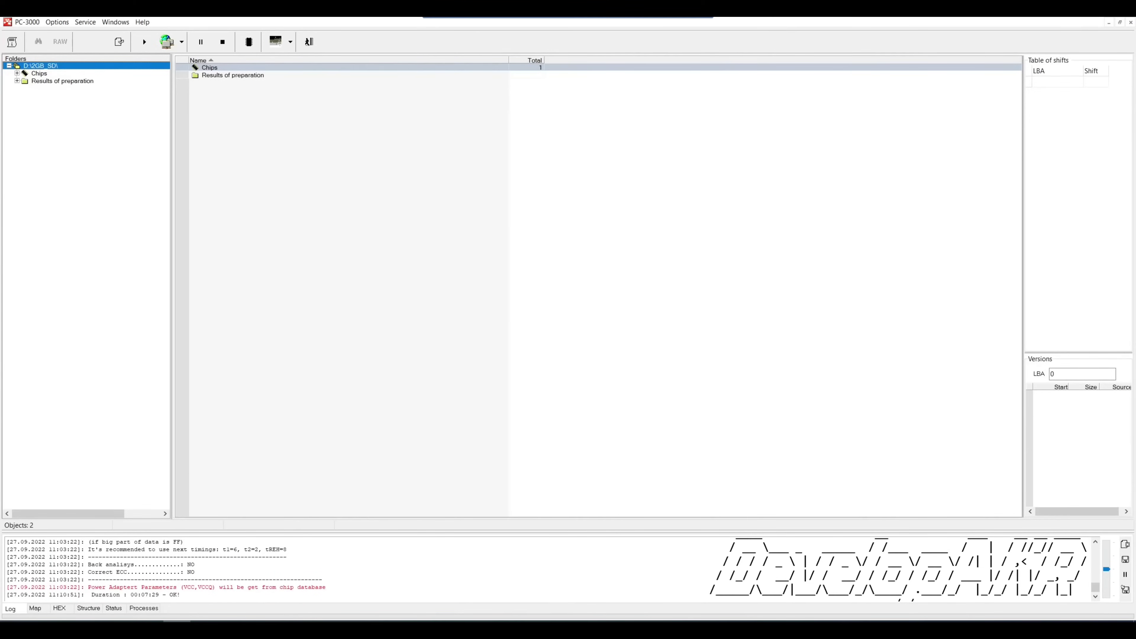
Run ECC autodetection on item 0 of the transformation graph in the preparation results
double_click(44, 82)
click(45, 89)
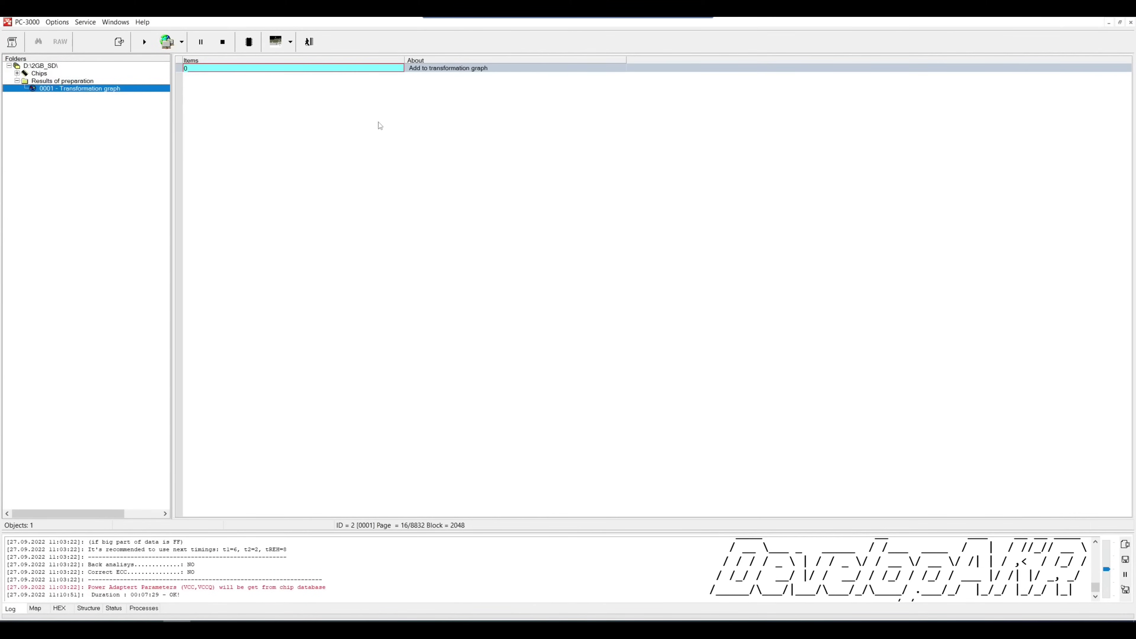
click(341, 69)
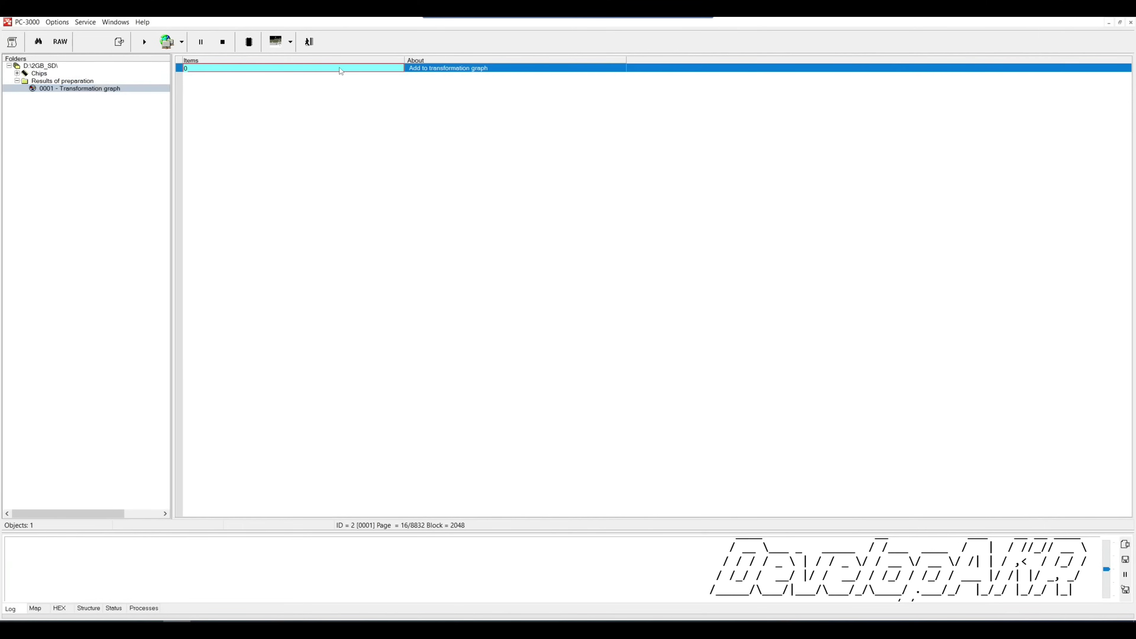
right_click(340, 67)
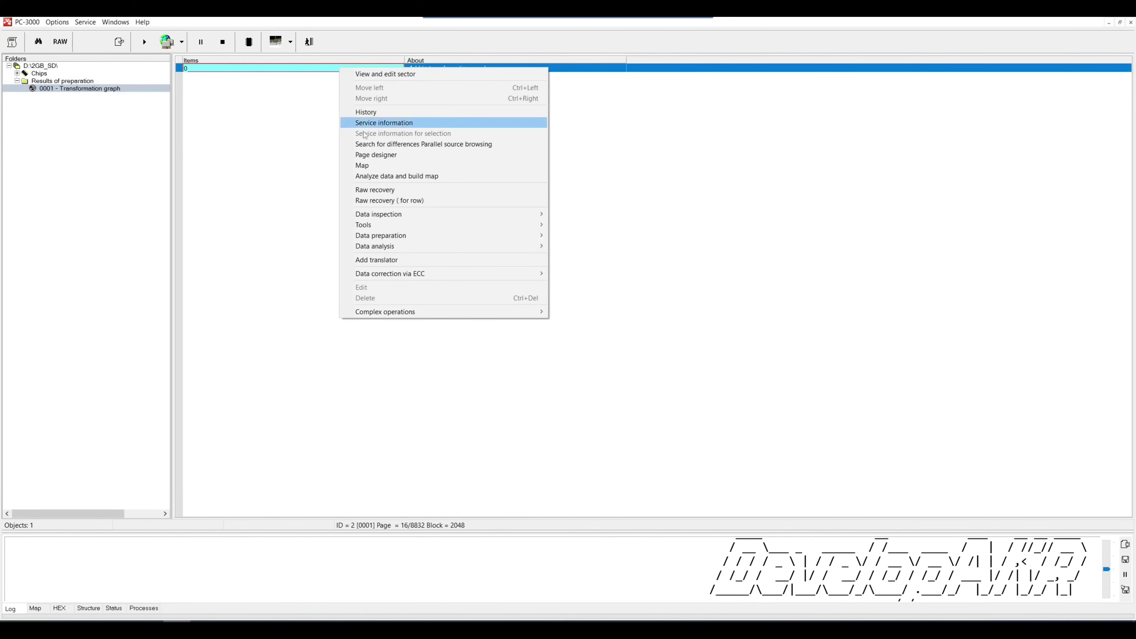
mouse_move(430, 274)
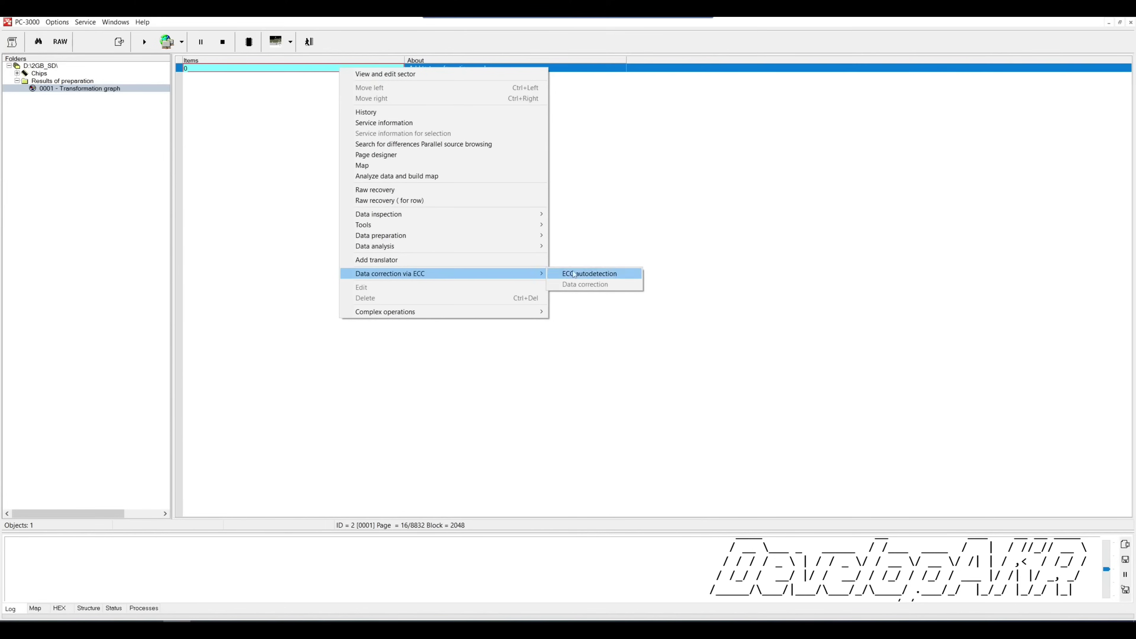
click(625, 275)
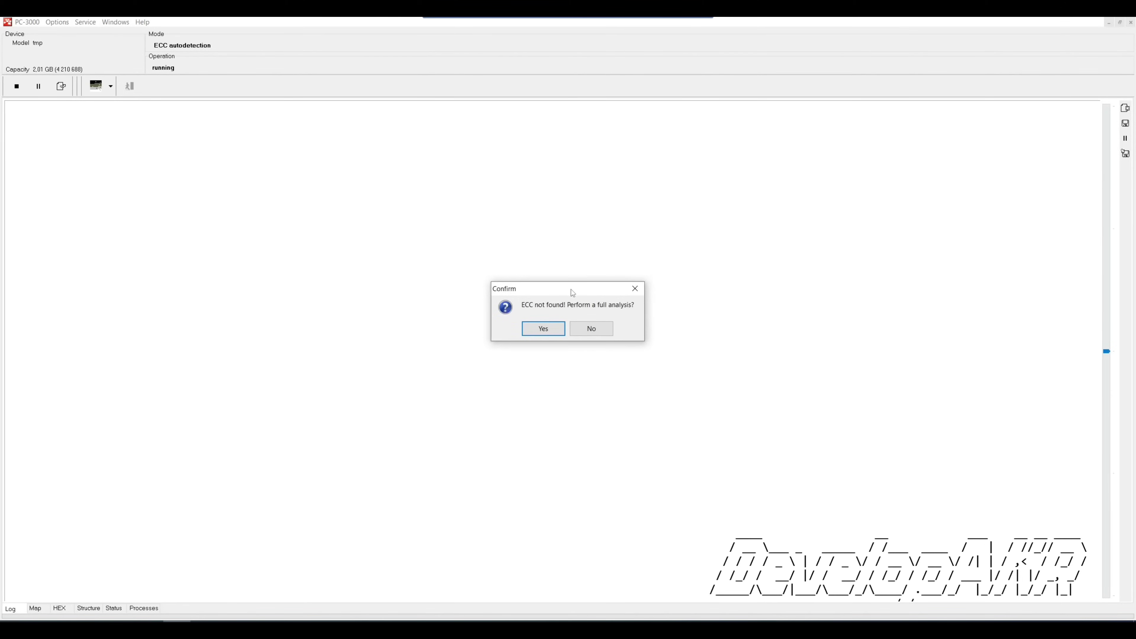
Perform the full ECC analysis, execute the correction and examine the last correction entries in the log
click(544, 332)
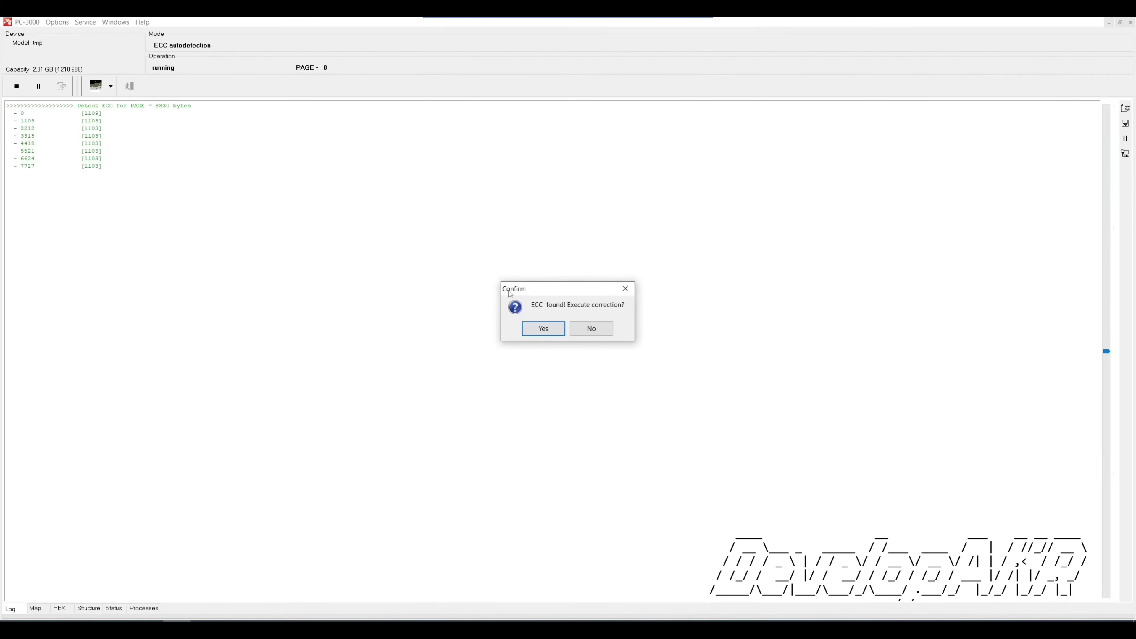
click(535, 335)
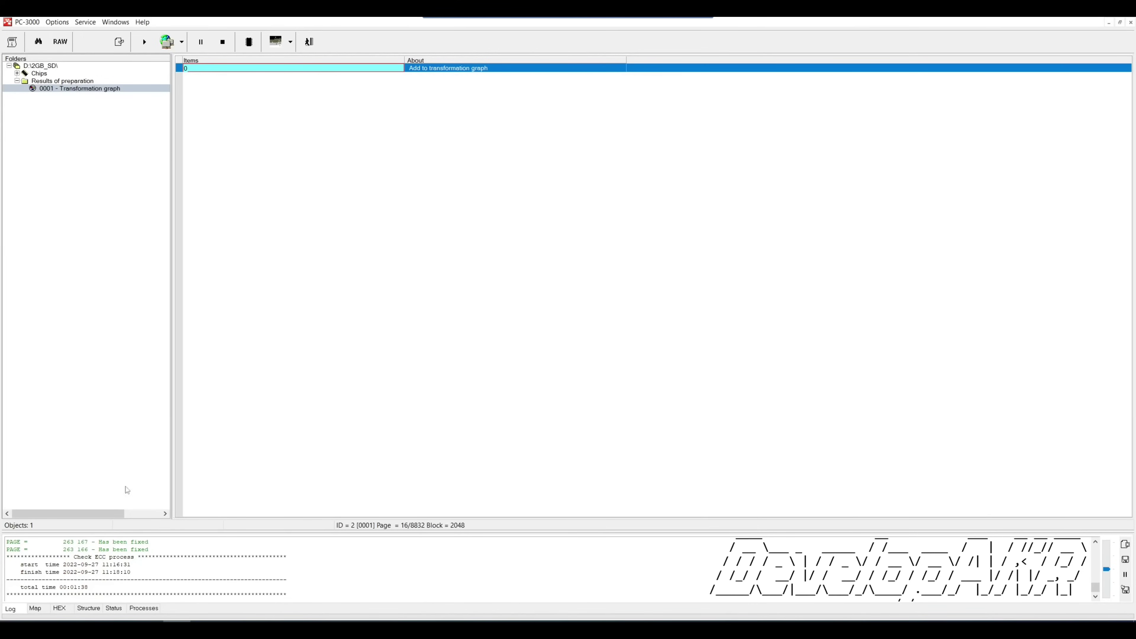
drag(8, 549, 330, 597)
click(365, 343)
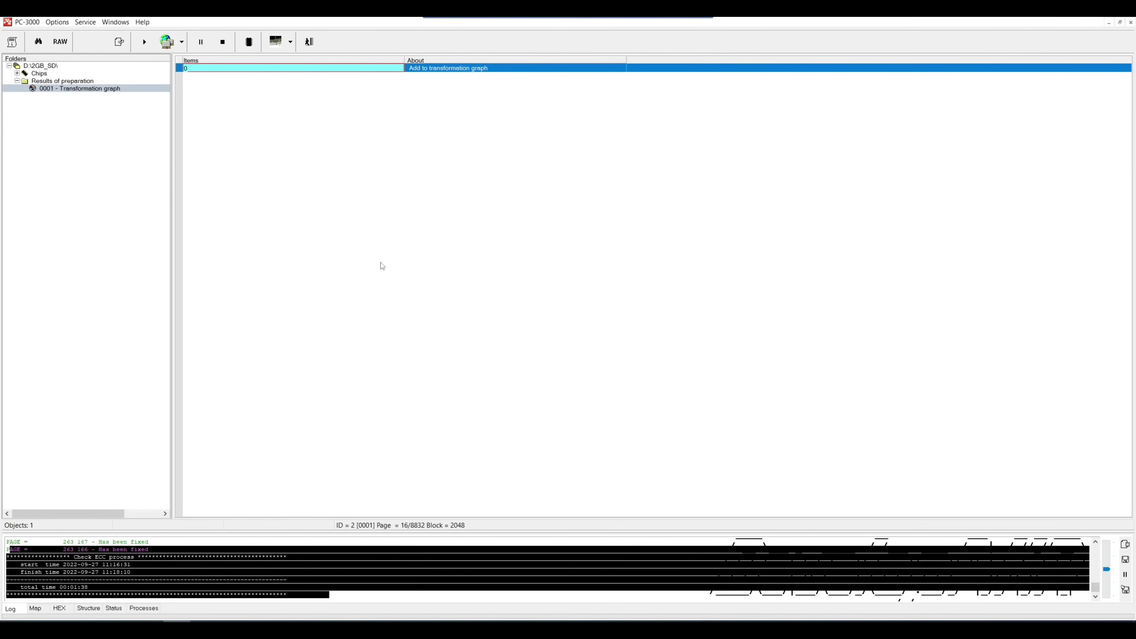
Create a submap for item 0 and reread it in maximal mode at a fixed Vcc of 3.300, and check the corrected sectors in the log
right_click(297, 73)
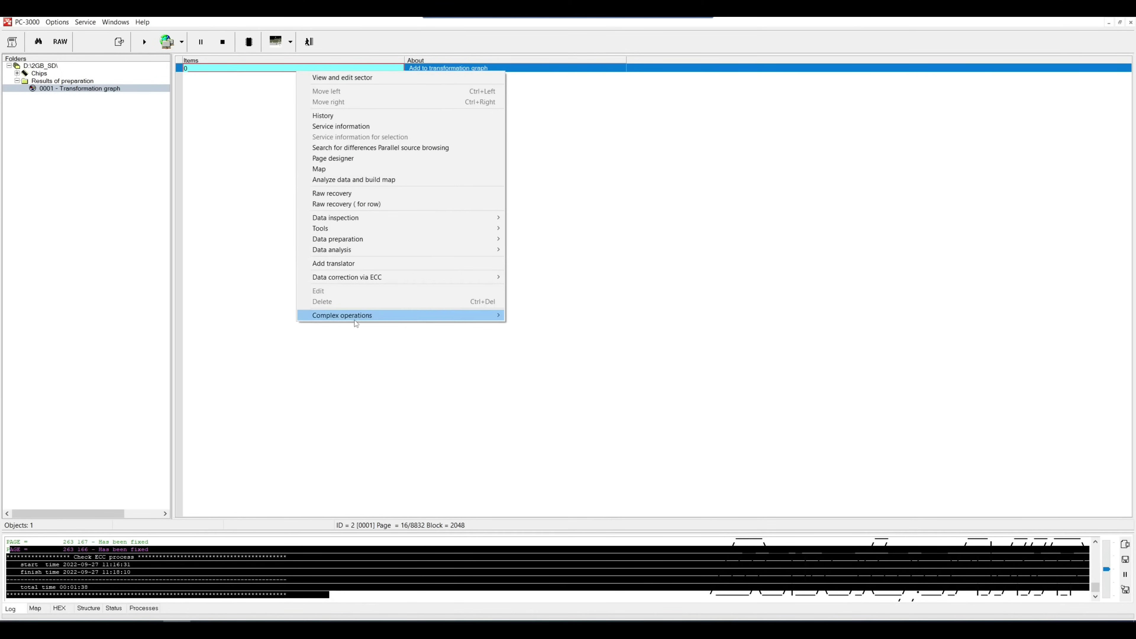
mouse_move(354, 319)
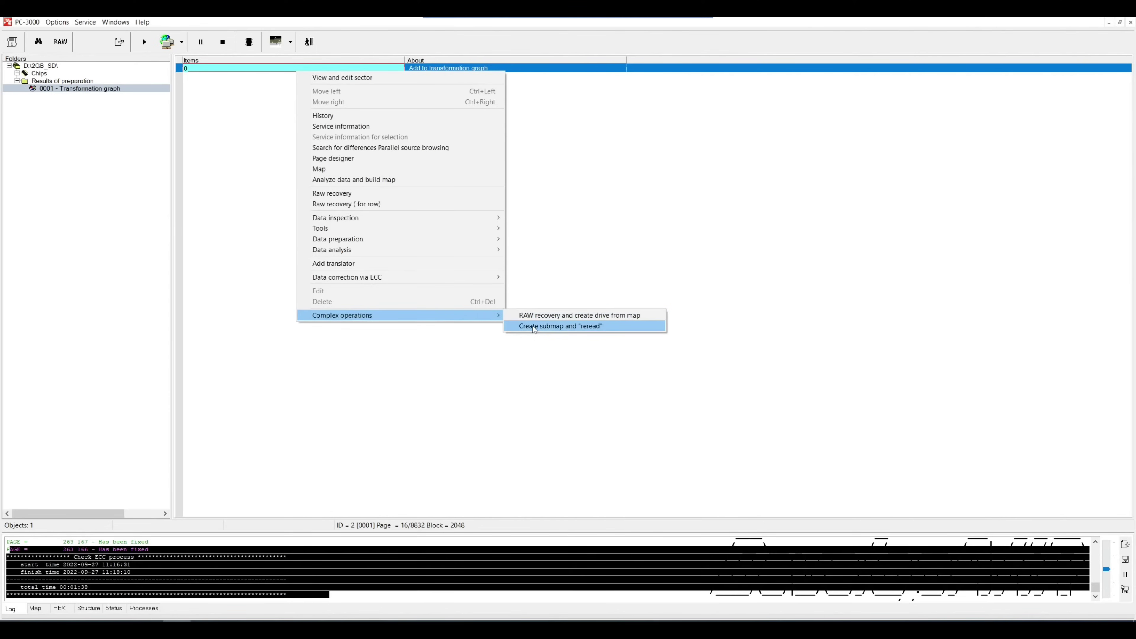
click(516, 328)
click(590, 329)
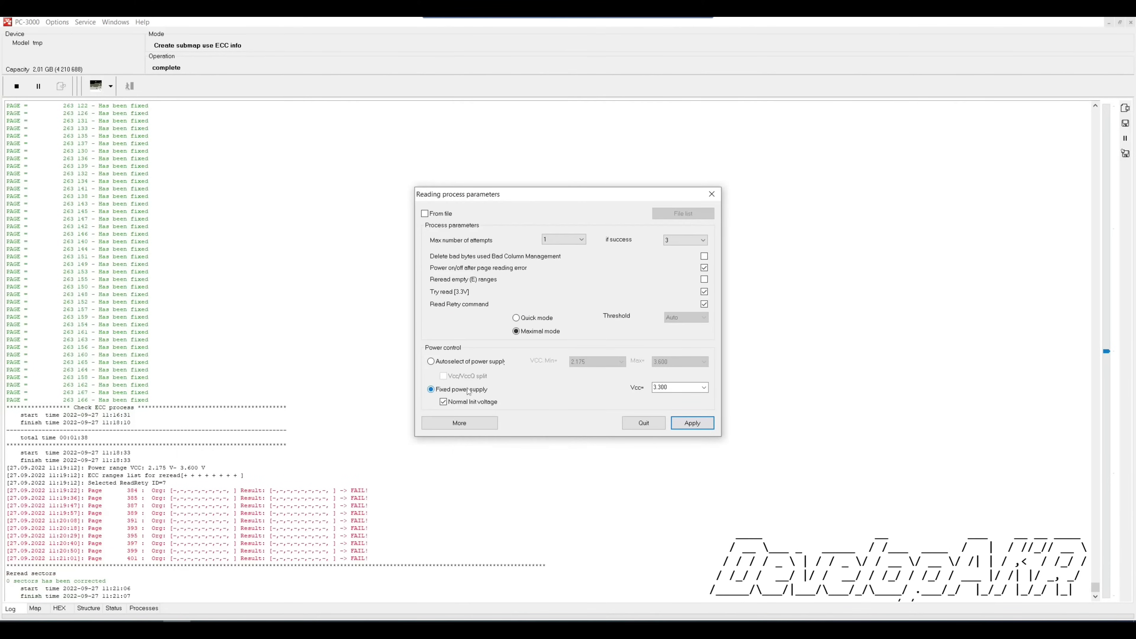
click(689, 423)
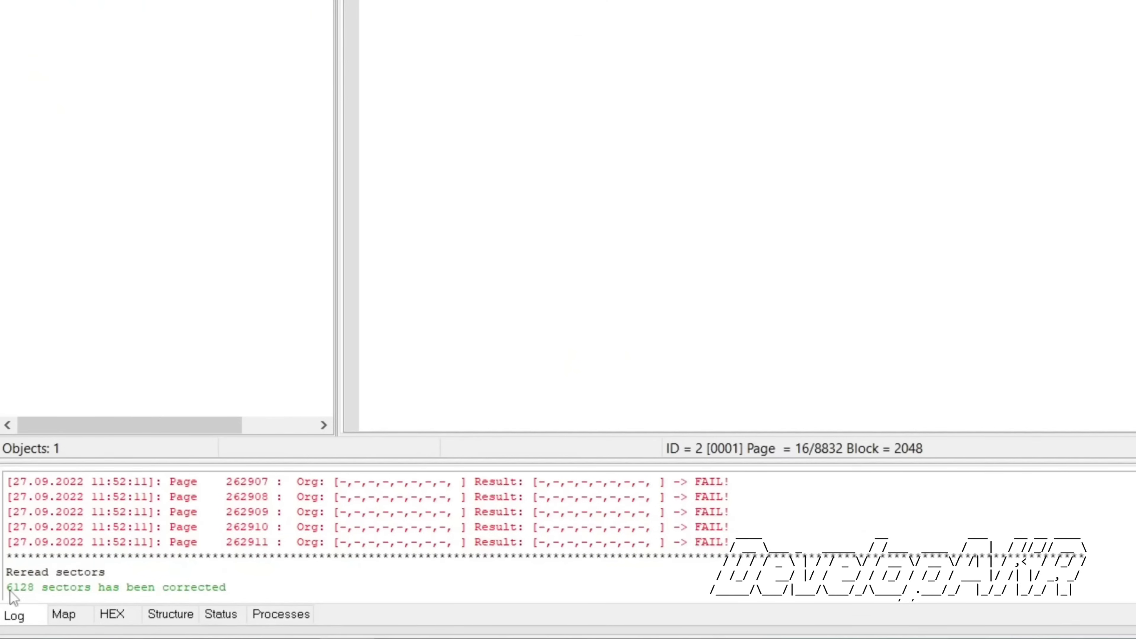
drag(240, 587, 3, 588)
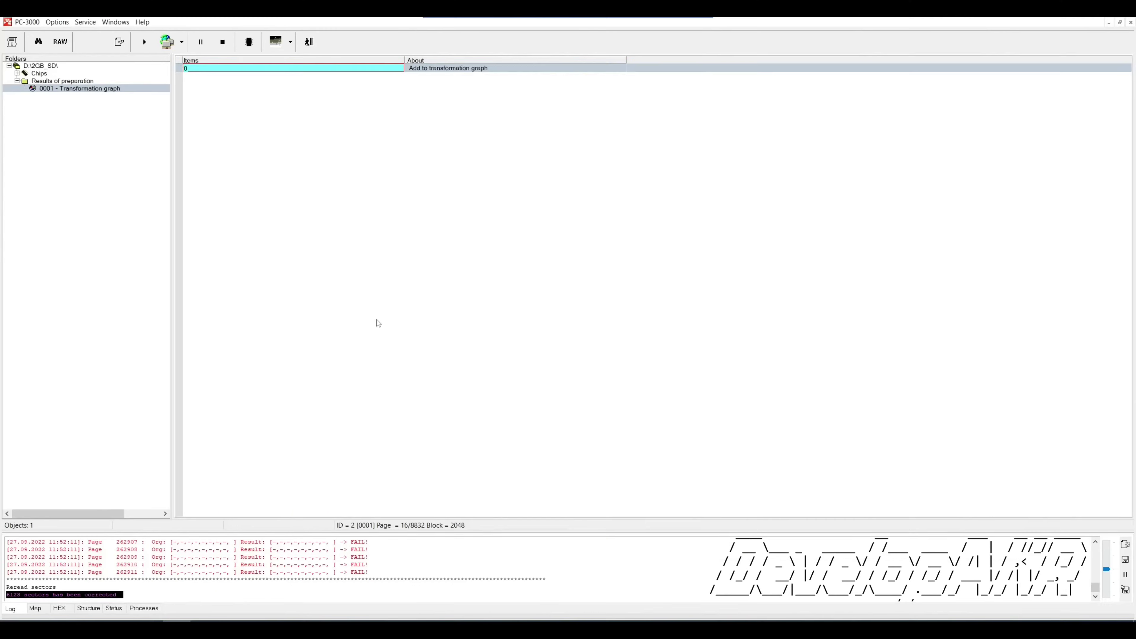
click(382, 295)
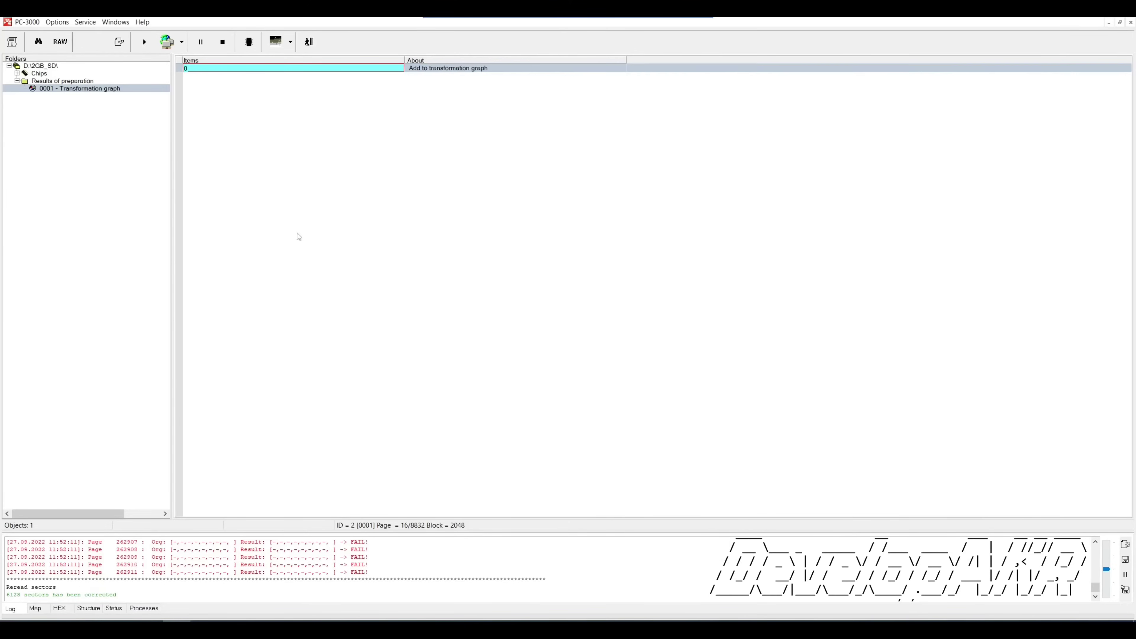
Create a submap for item 0 and reread it at a fixed Vcc of 2.200, then check the corrected sectors in the log
right_click(359, 71)
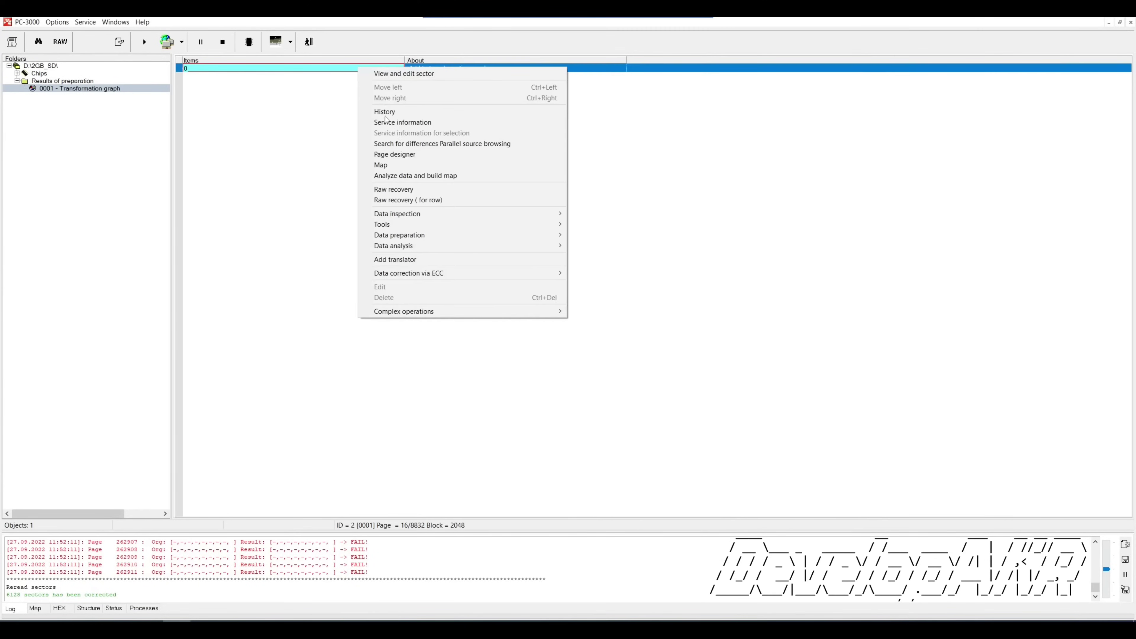
mouse_move(471, 314)
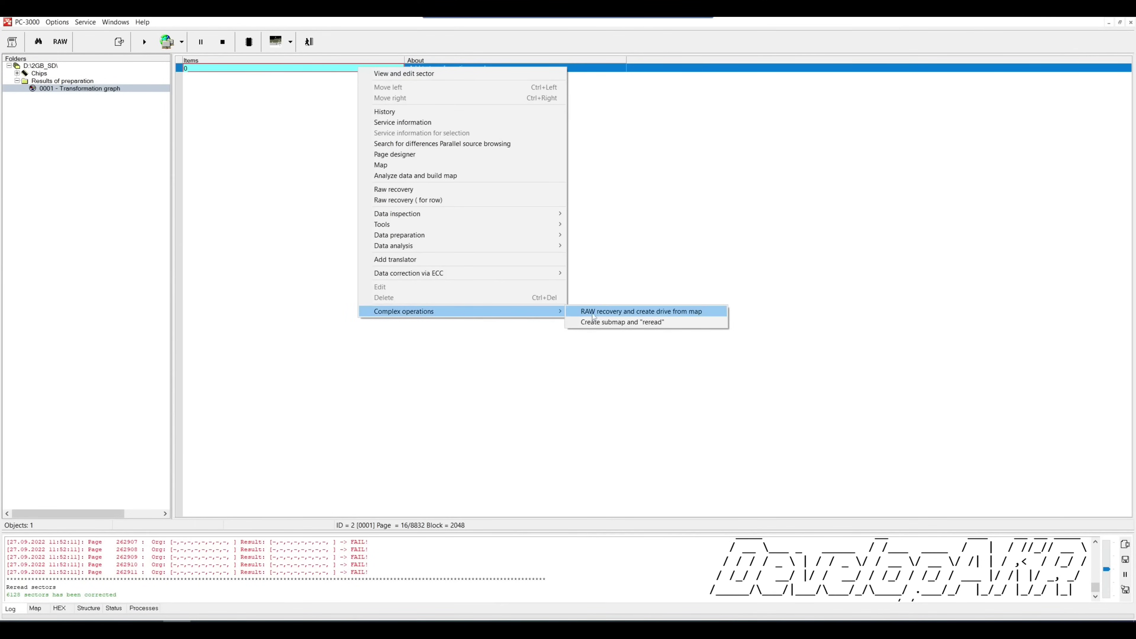
click(613, 323)
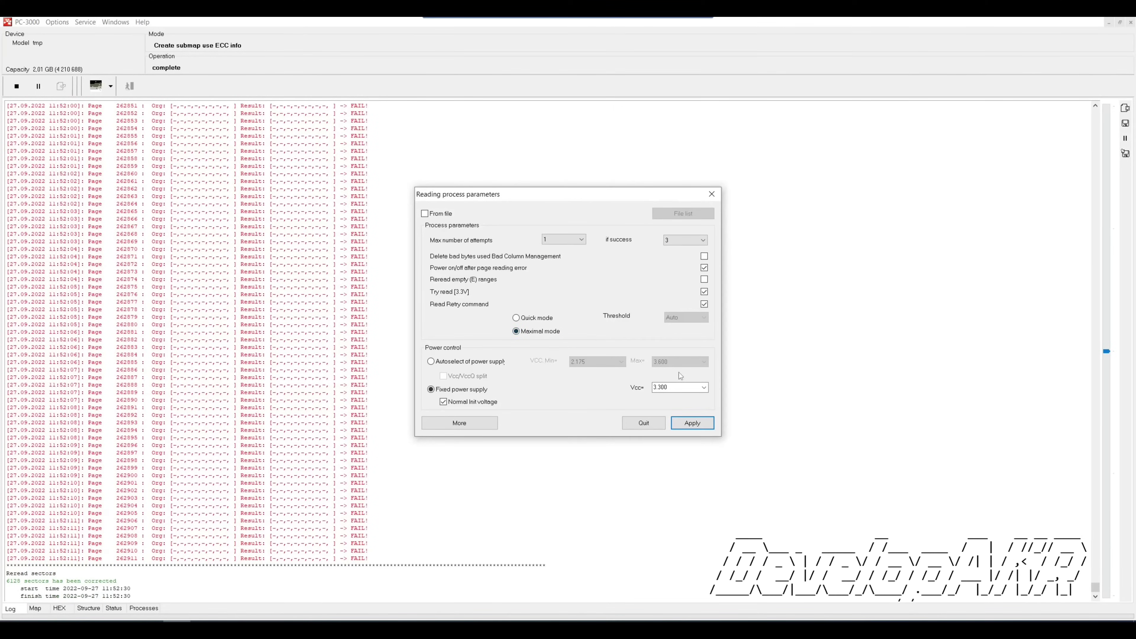
click(704, 388)
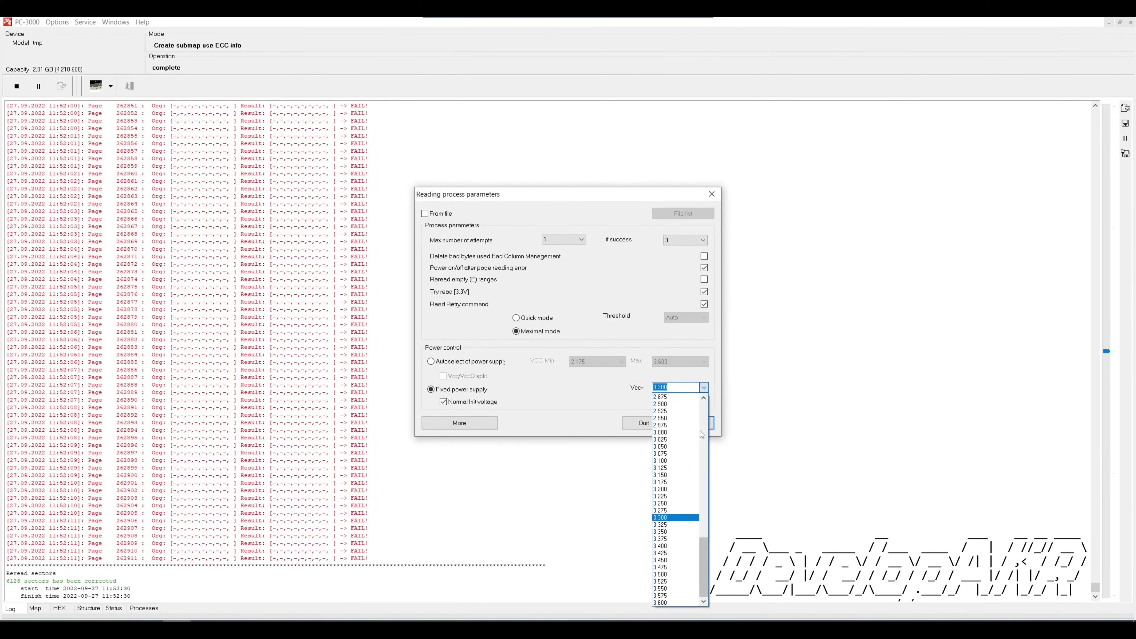
drag(703, 556, 706, 496)
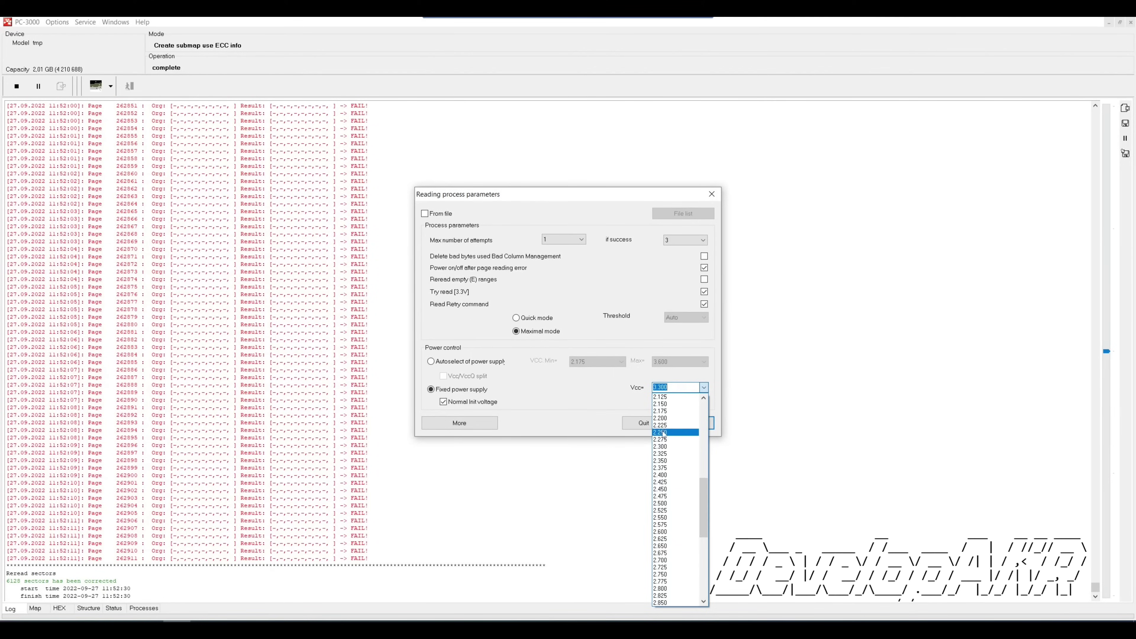
click(661, 418)
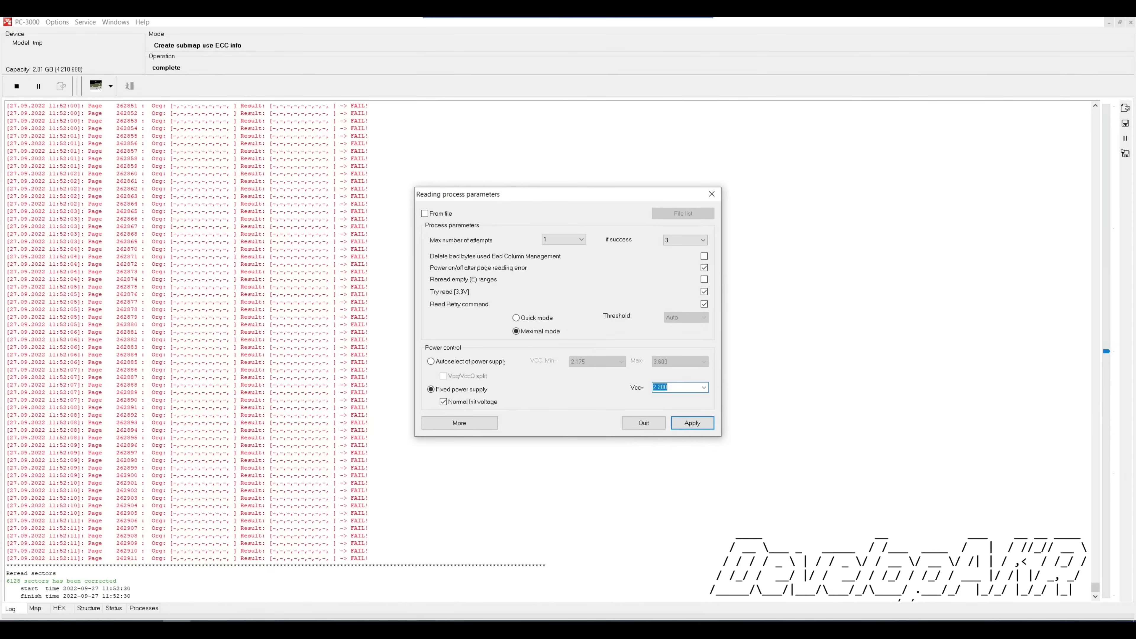
click(685, 422)
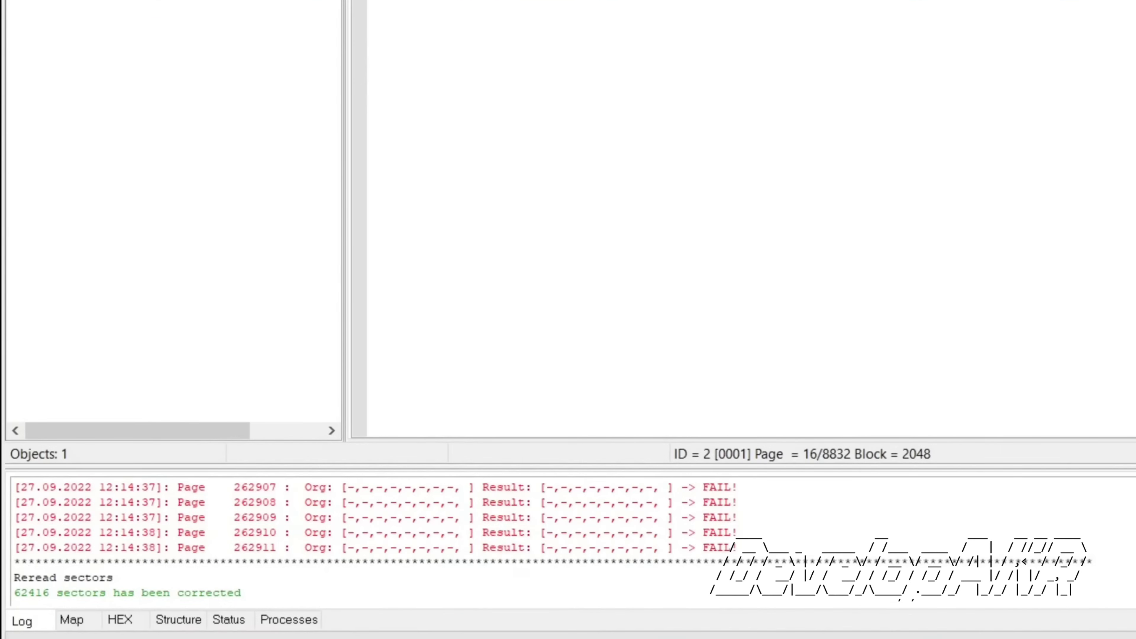
drag(13, 592, 249, 593)
click(289, 599)
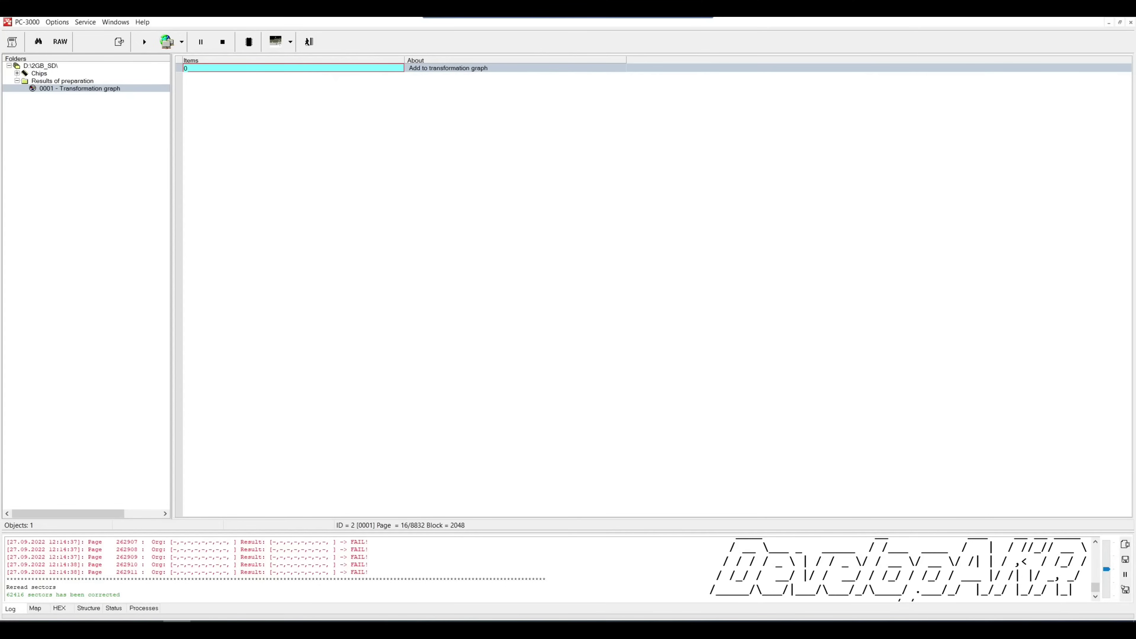
Run Raw recovery (for row) on item 0 of the transformation graph with the default step
click(328, 67)
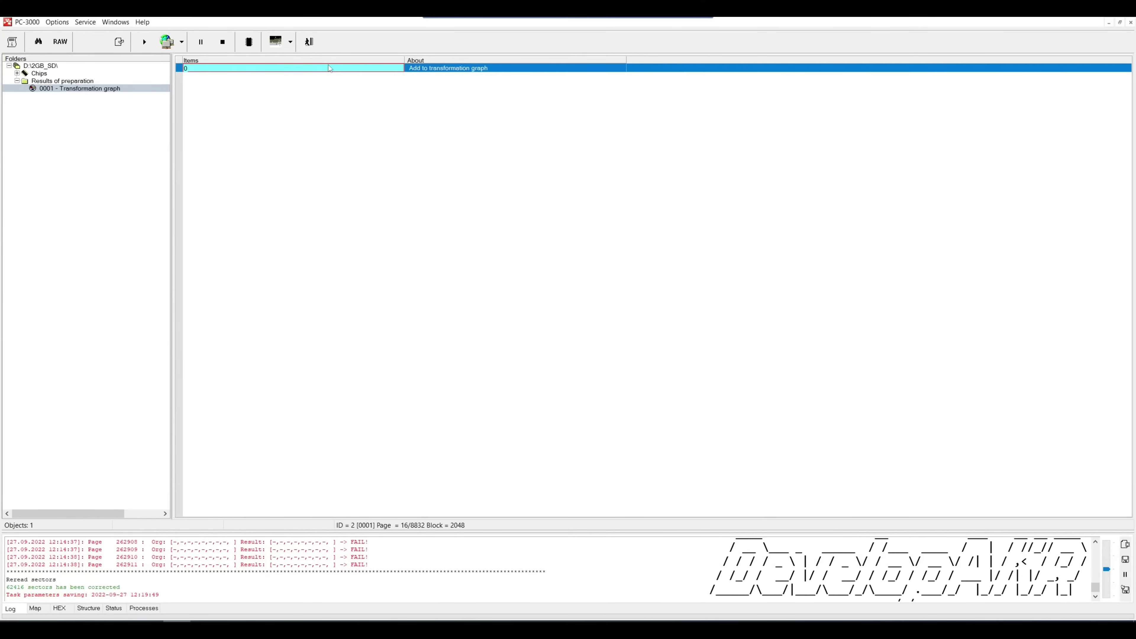
right_click(328, 67)
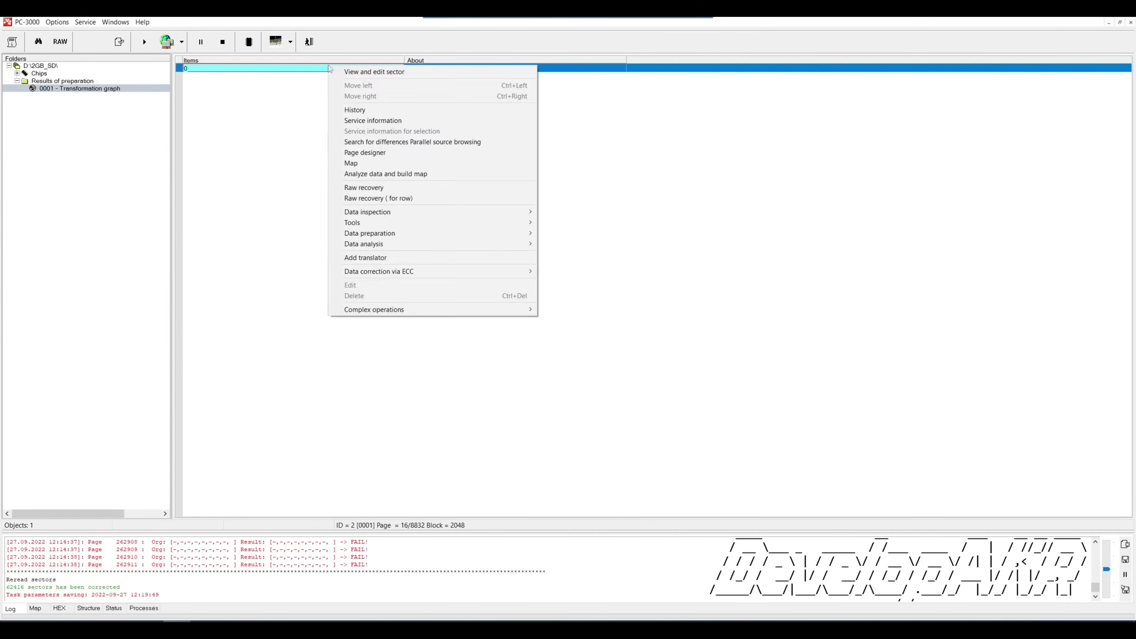
click(364, 198)
click(585, 334)
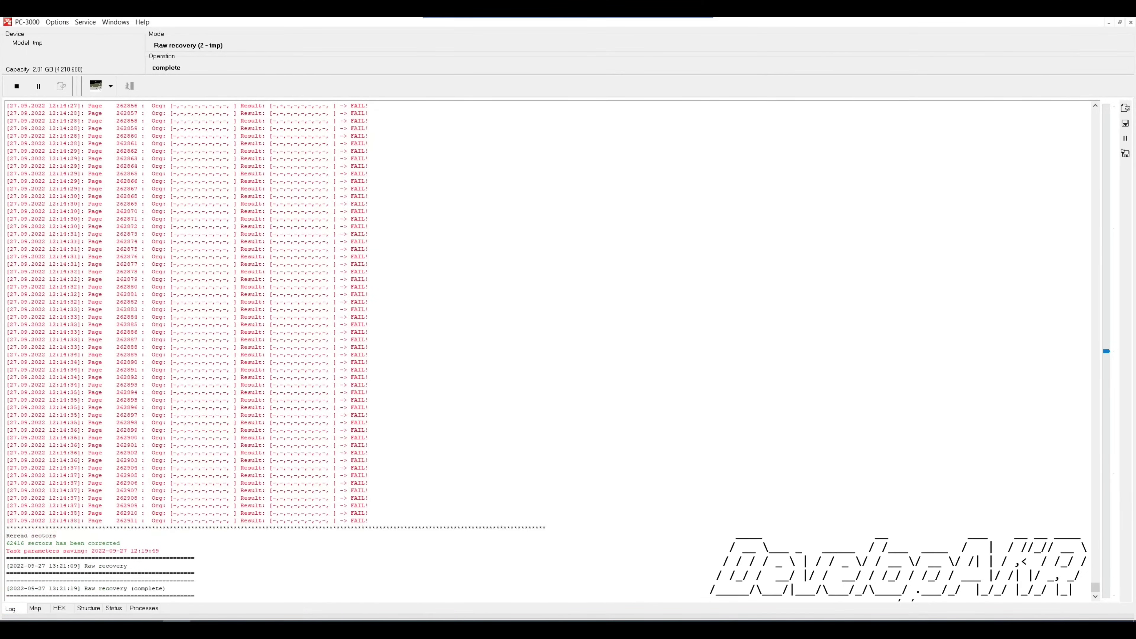
Check the raw recovery results of item 0 and return to the transformation graph
right_click(446, 70)
click(469, 190)
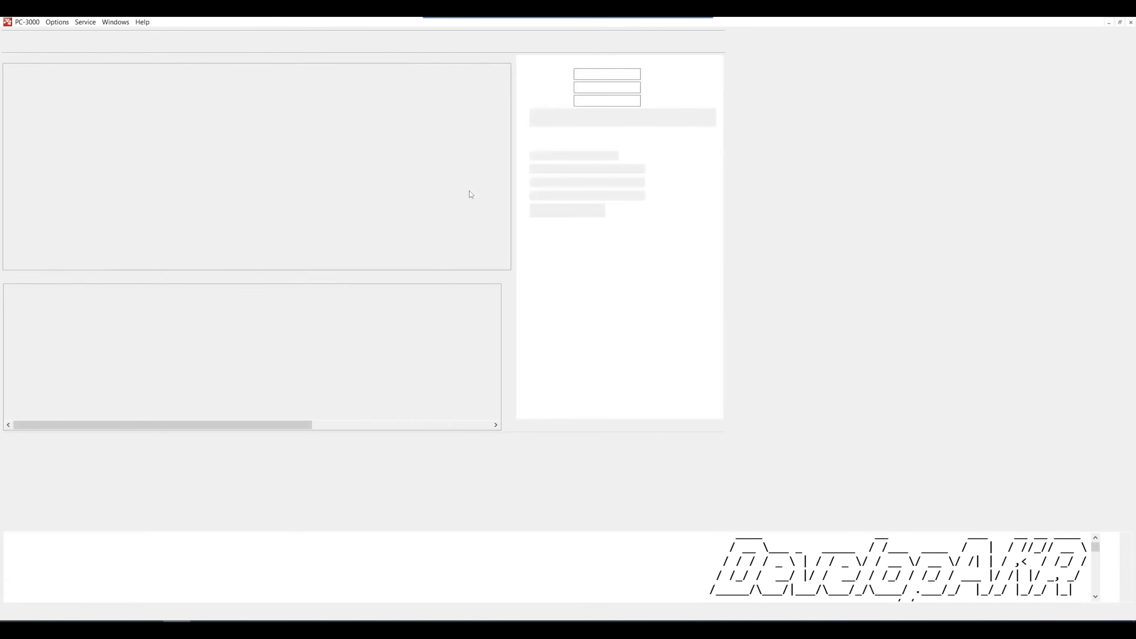
click(269, 48)
click(260, 56)
click(220, 42)
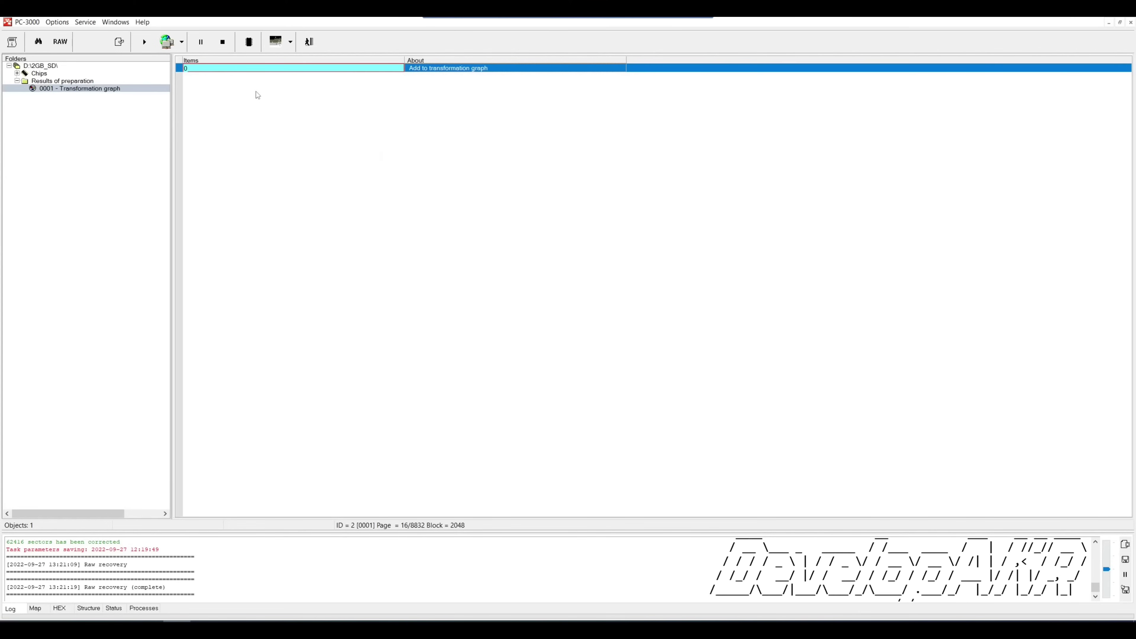
Run XOR analysis on item 0 with all listed XORs, execute the found XOR transformation and apply its typical page transformation
right_click(422, 69)
mouse_move(435, 227)
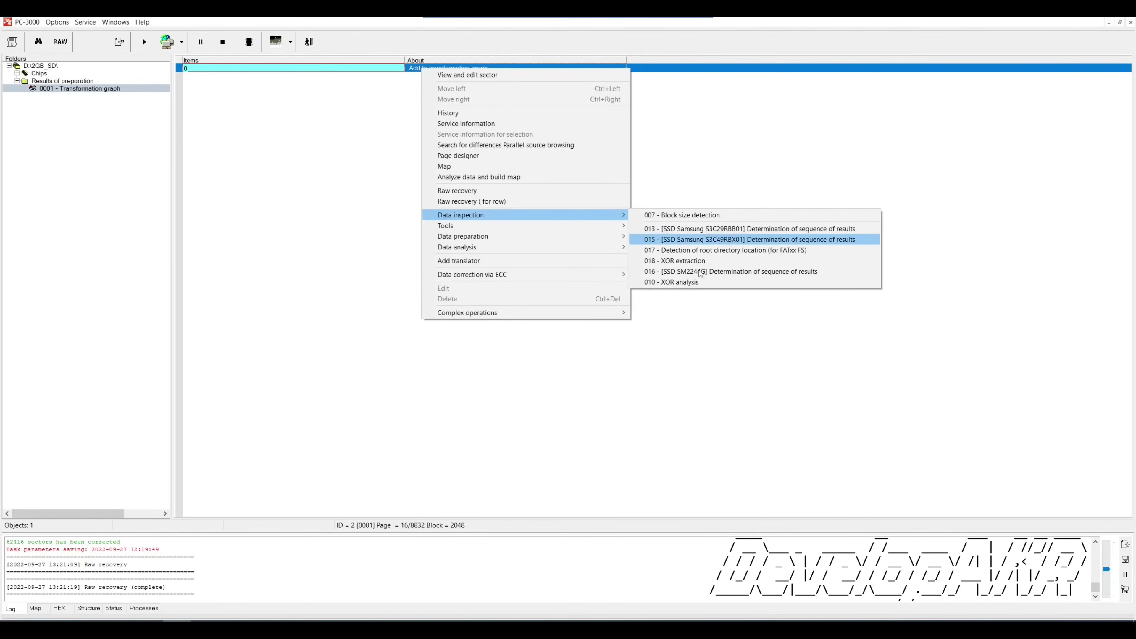
click(677, 287)
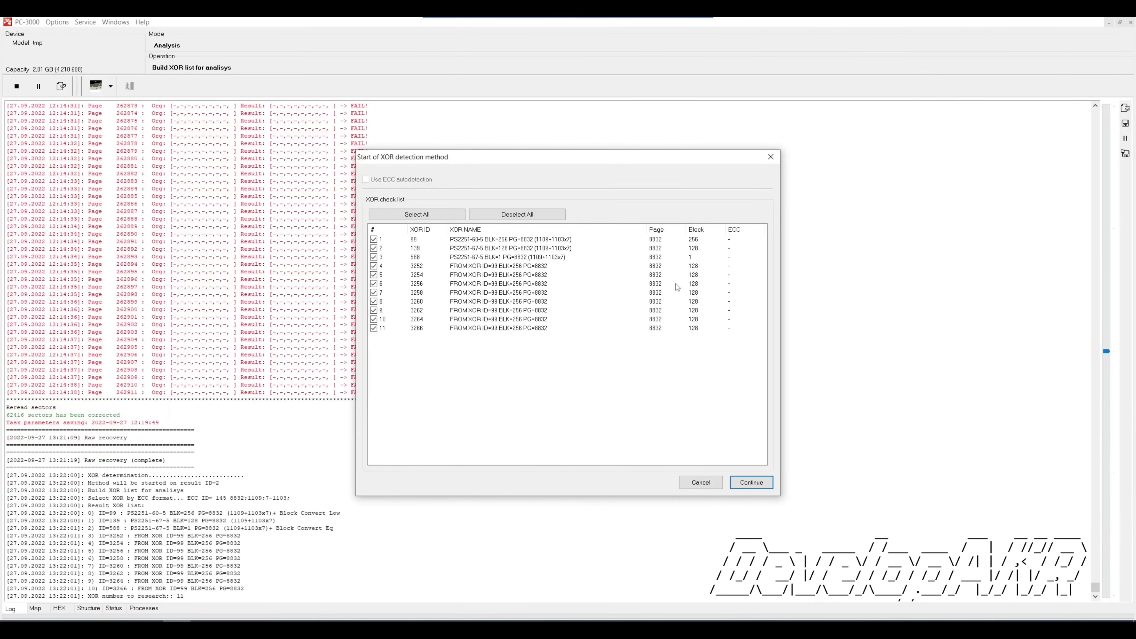
click(761, 484)
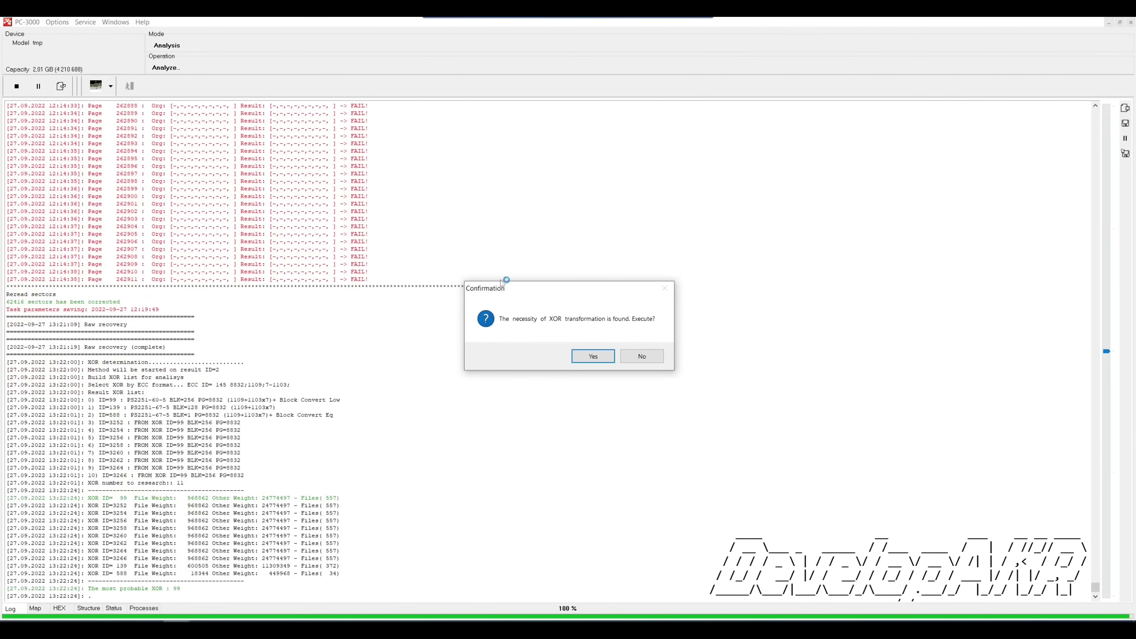
click(590, 361)
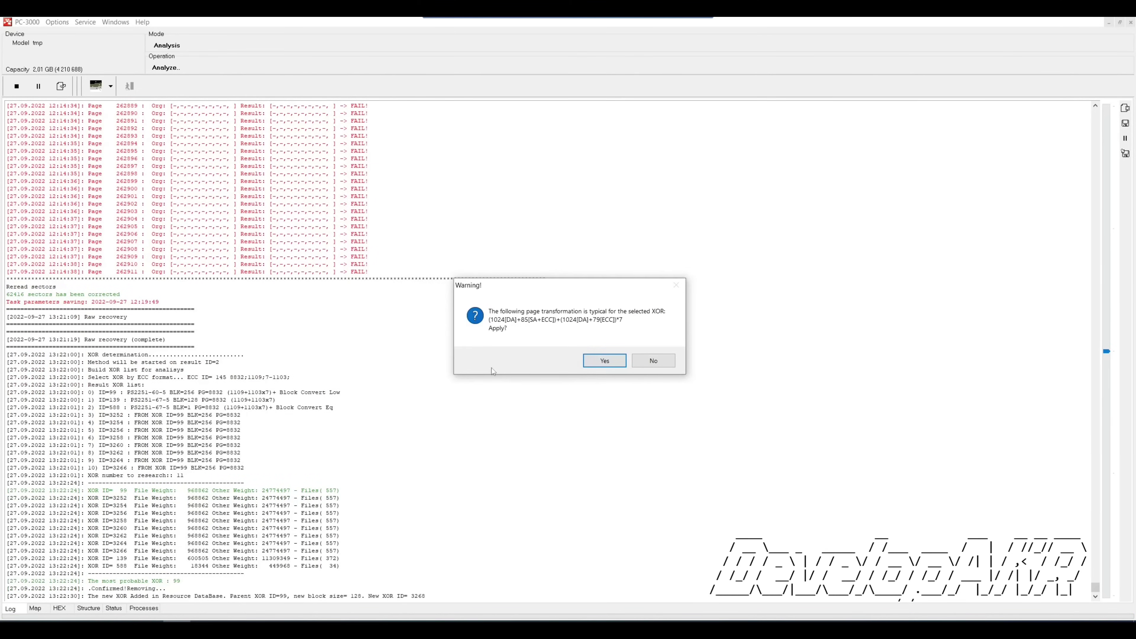
click(602, 358)
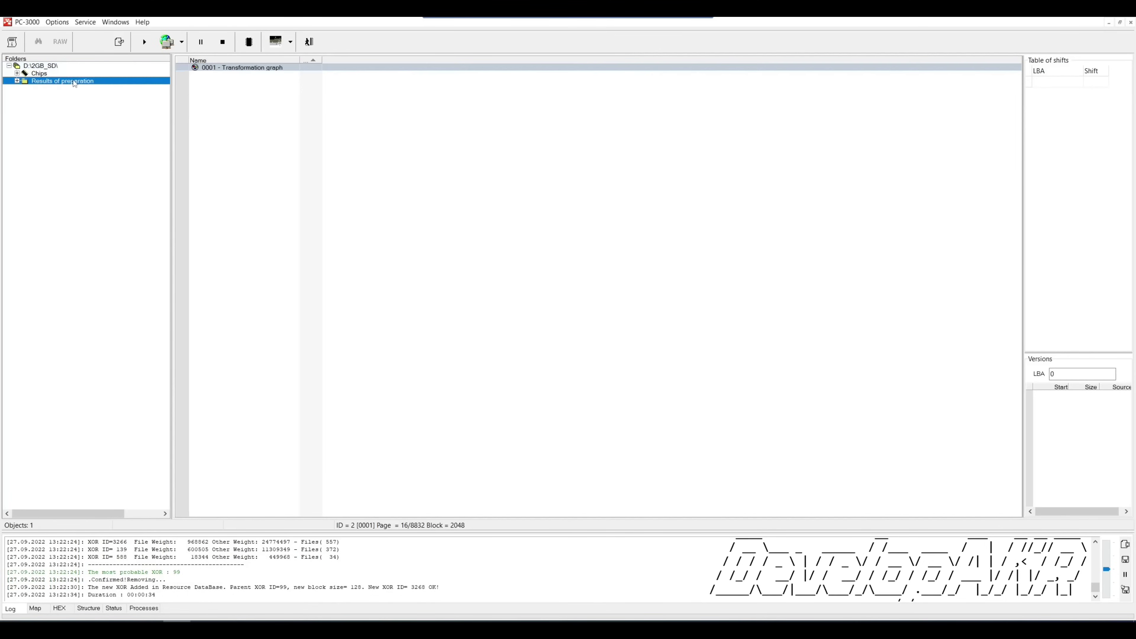
Run Raw recovery (for row) on the page transformation item with a step of 1
click(422, 87)
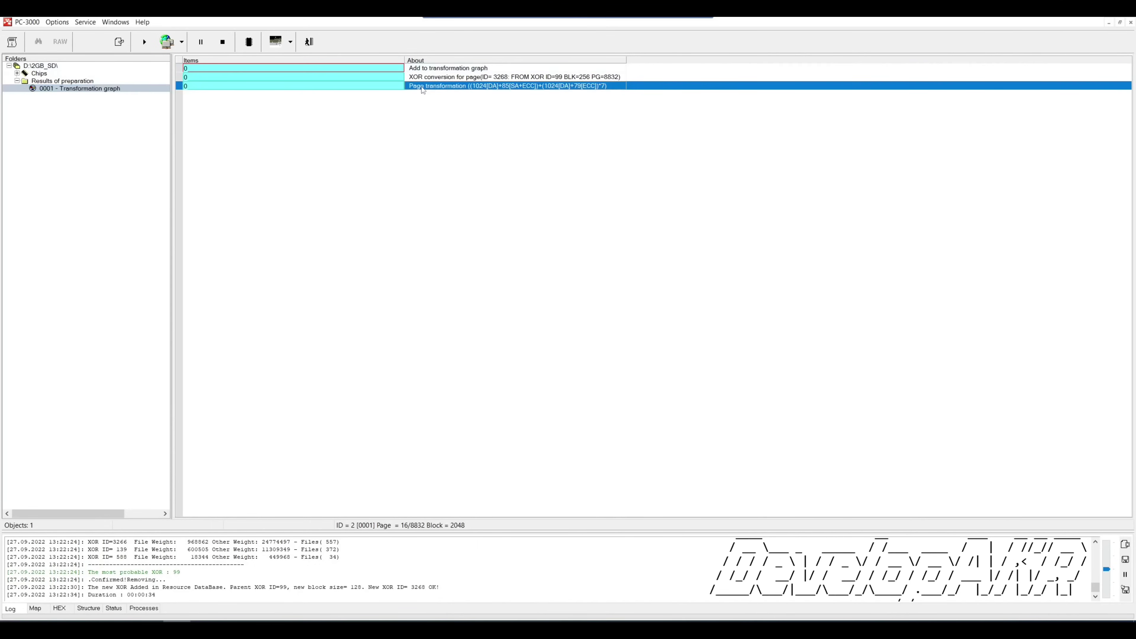
right_click(422, 86)
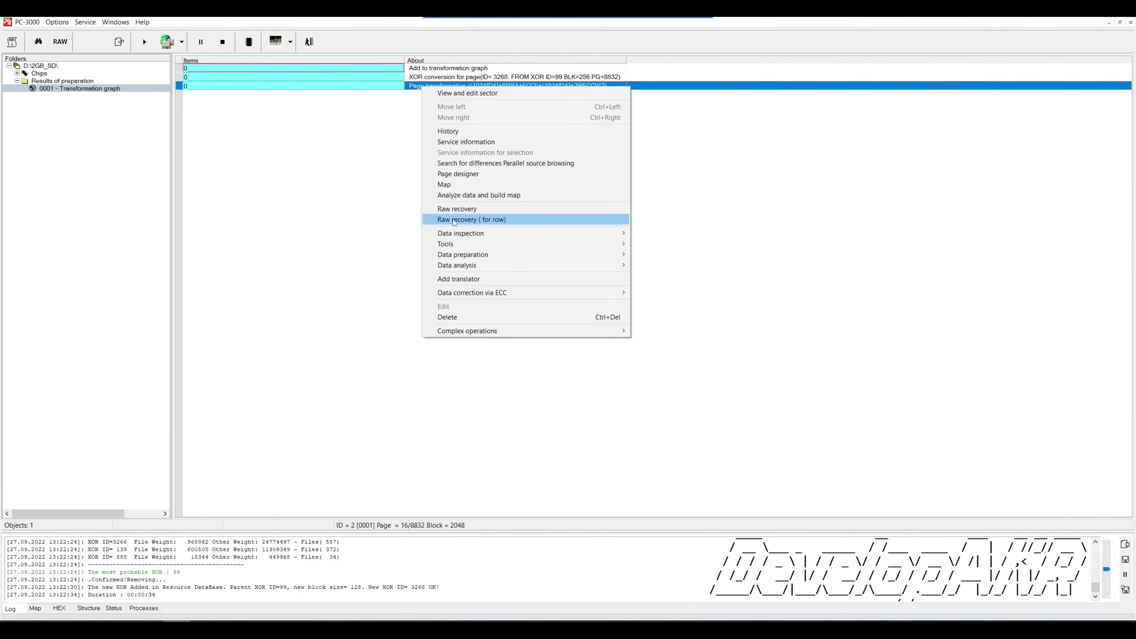
click(481, 220)
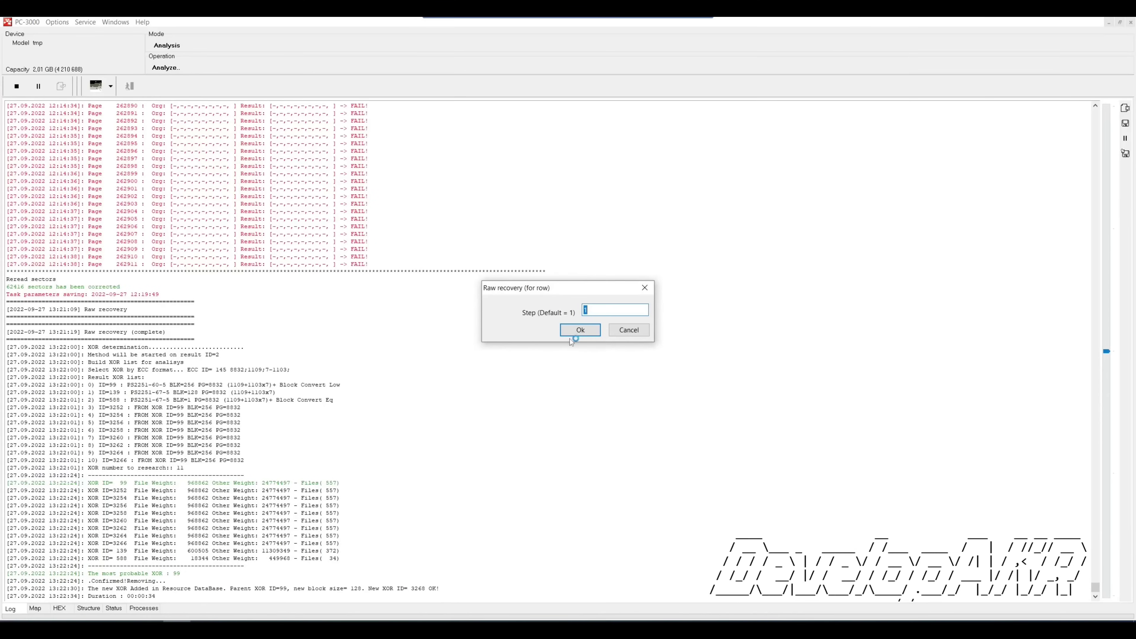
click(571, 334)
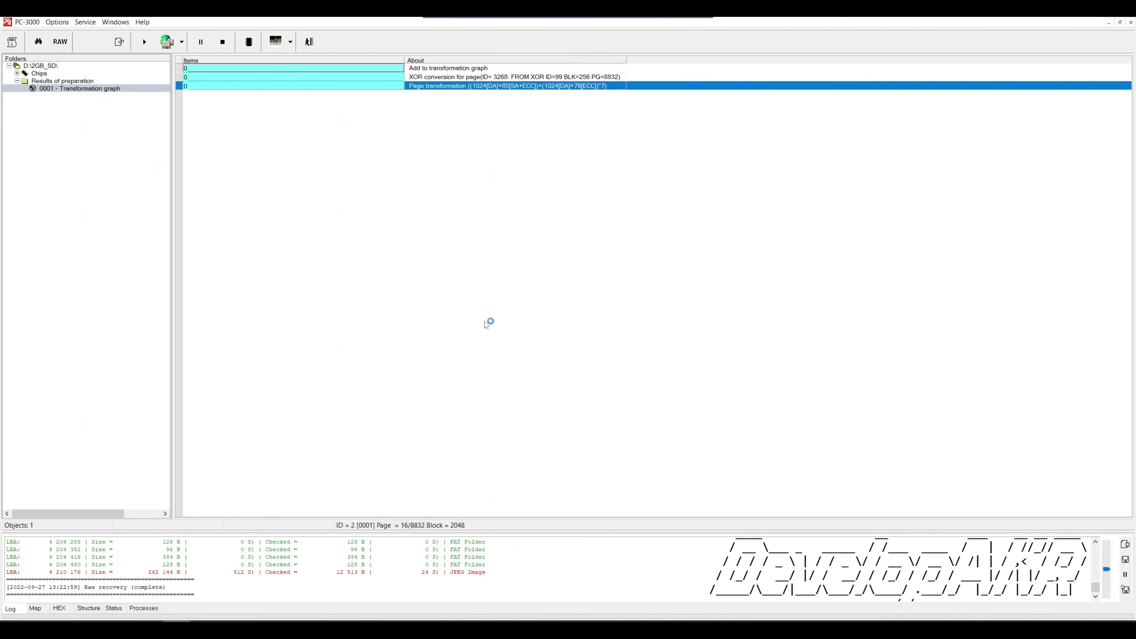
Display the raw recovery results of 4 - tmp and list the 5 Mpx SAMSUNG files of the jpg category
right_click(415, 92)
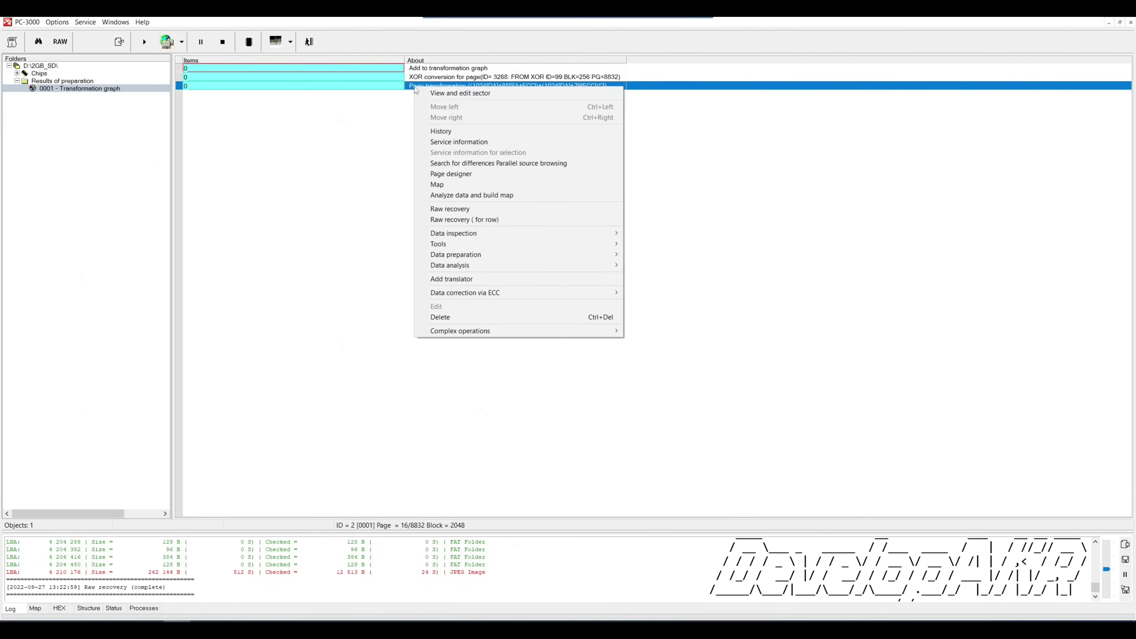
click(450, 209)
click(389, 49)
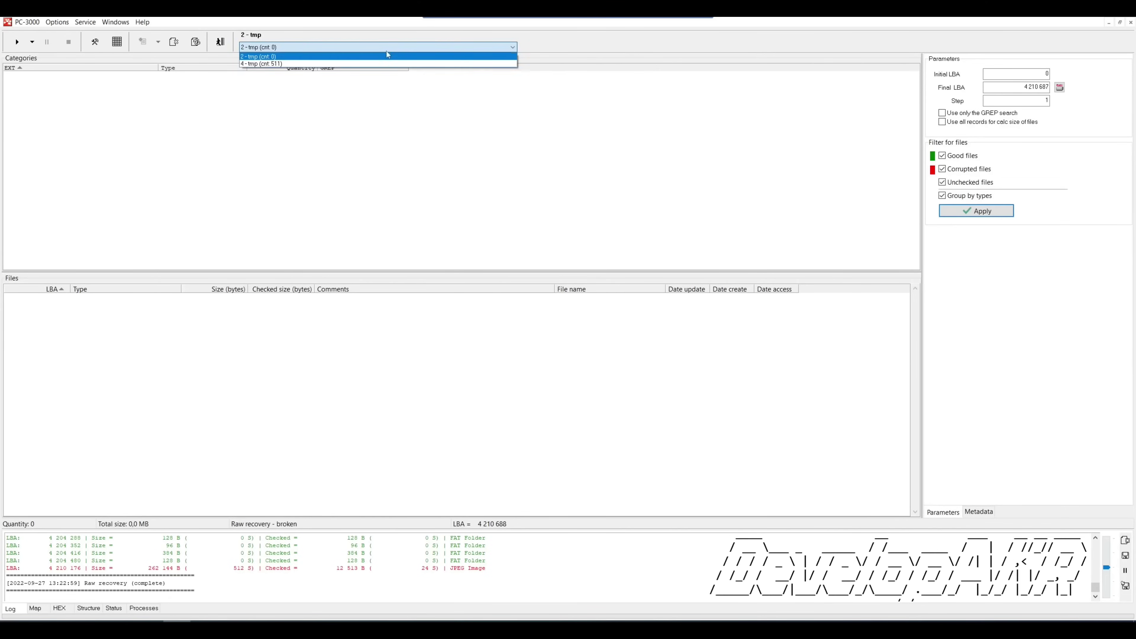
click(351, 63)
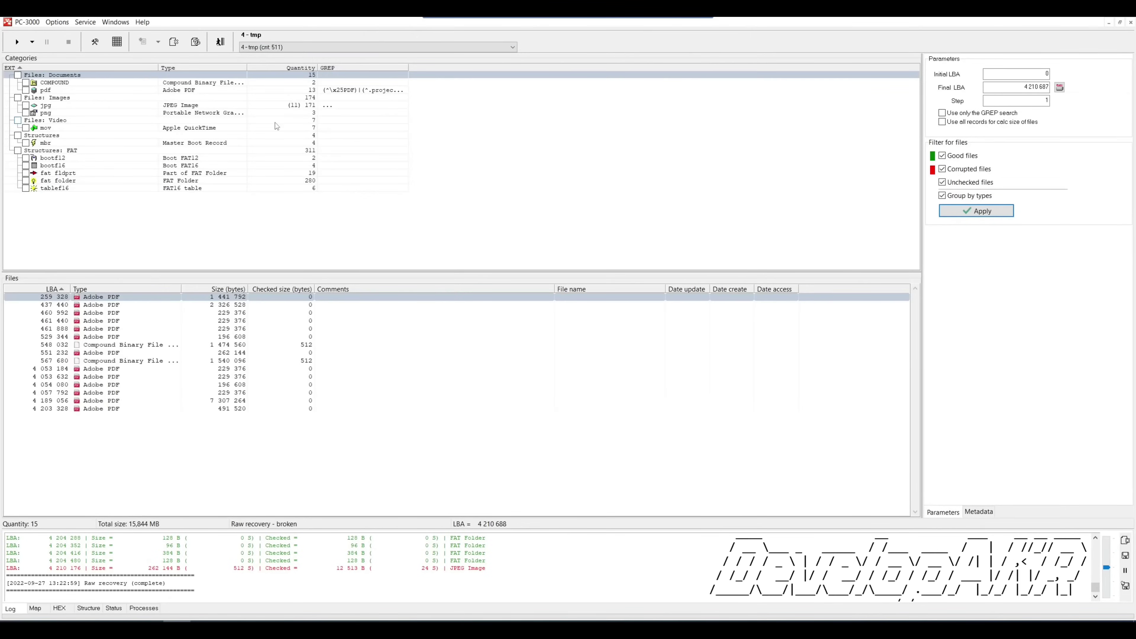
double_click(45, 107)
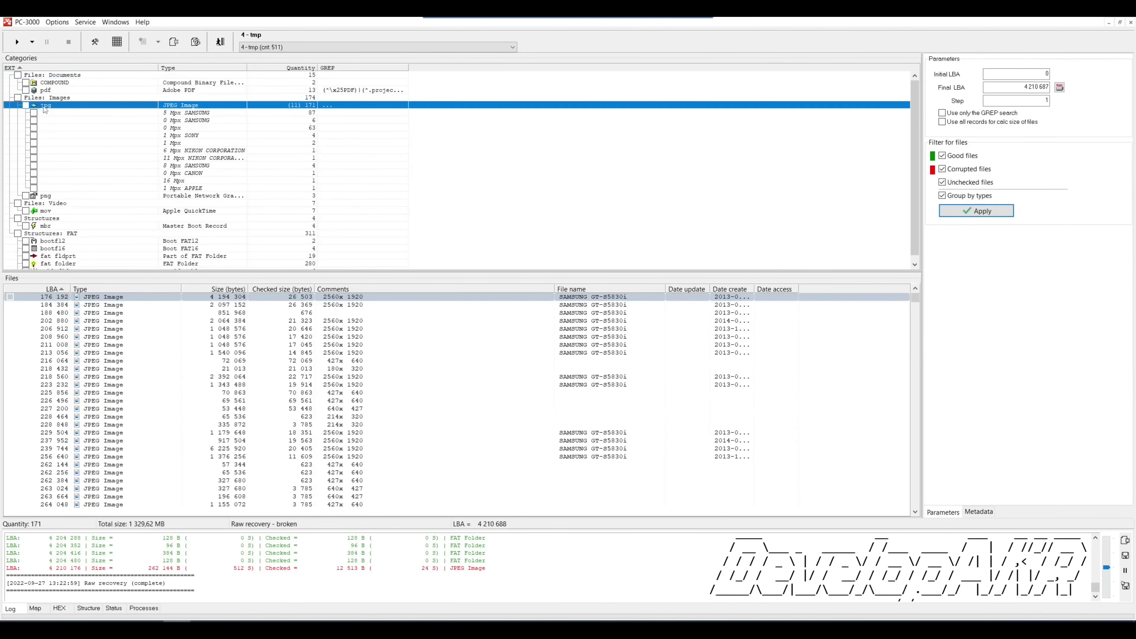
click(196, 115)
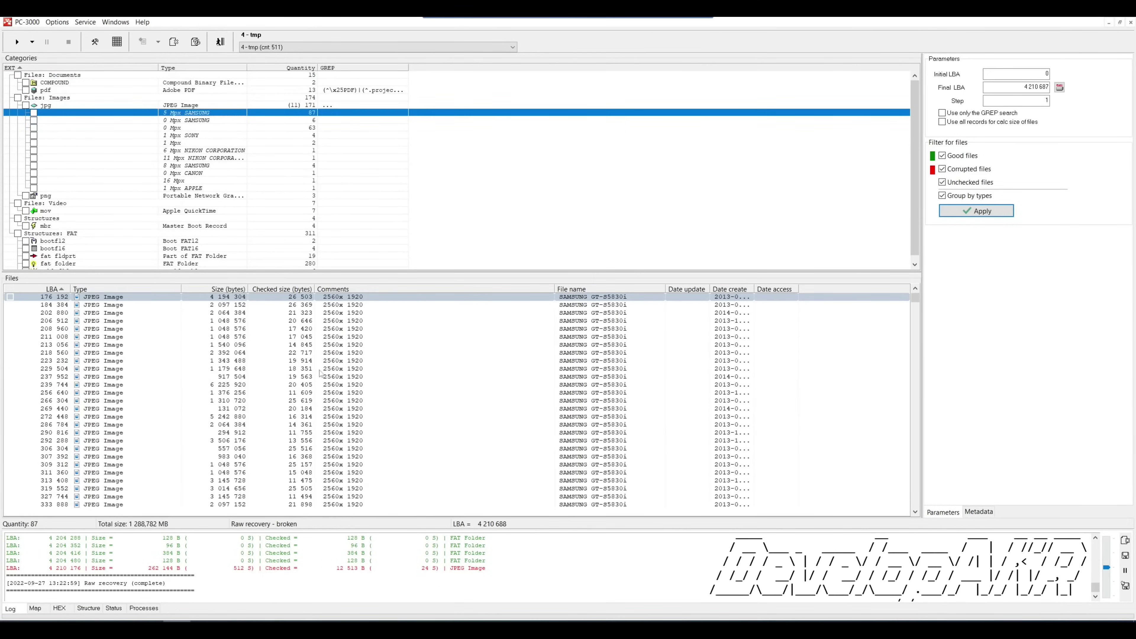
Preview the first five 5 Mpx SAMSUNG JPEG images one after another to examine whether their content is intact
click(347, 297)
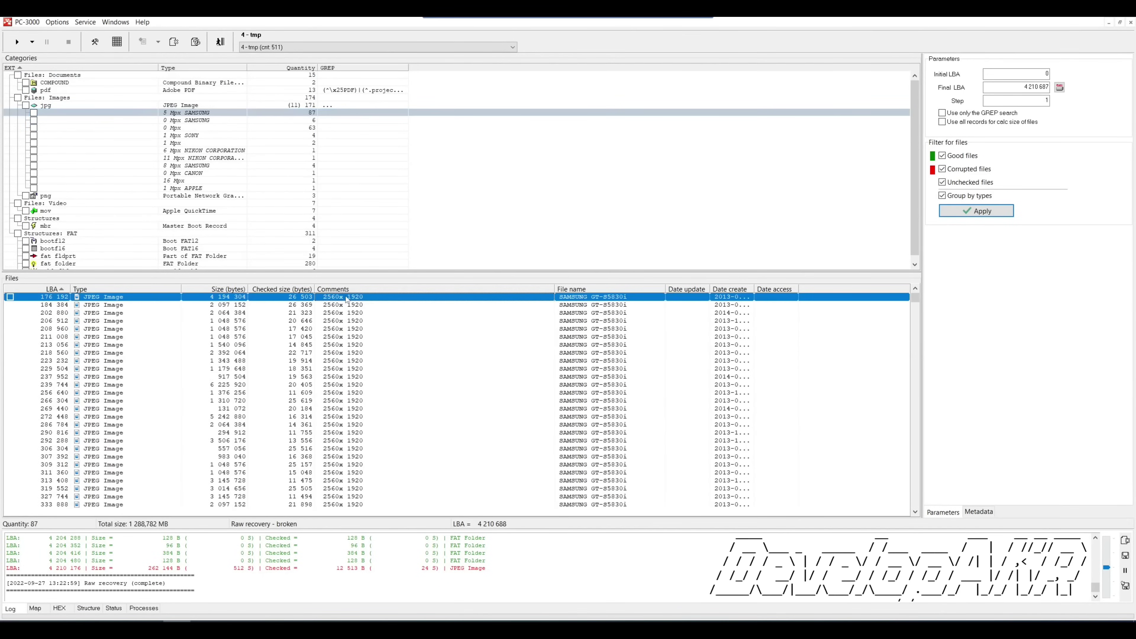
double_click(347, 298)
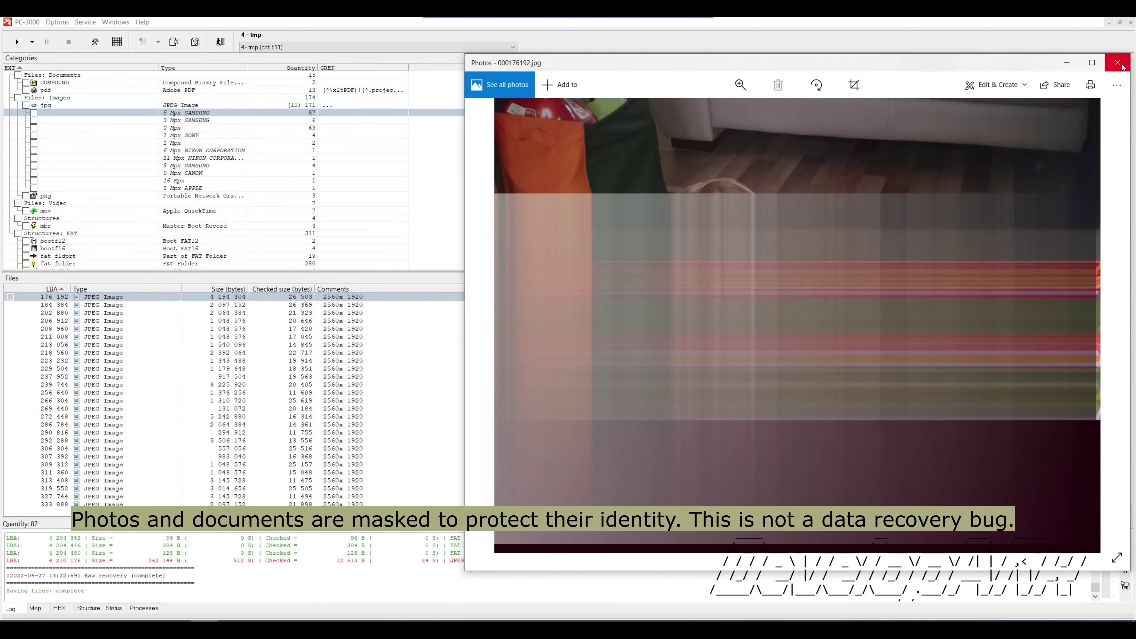
click(1123, 67)
double_click(343, 306)
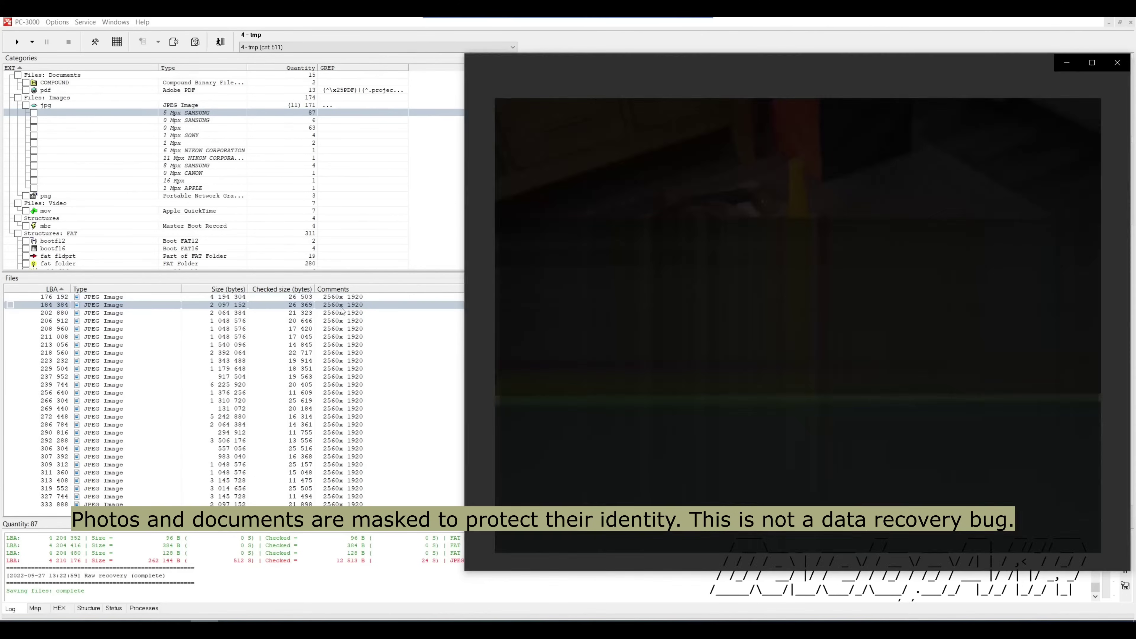
click(1117, 63)
double_click(363, 314)
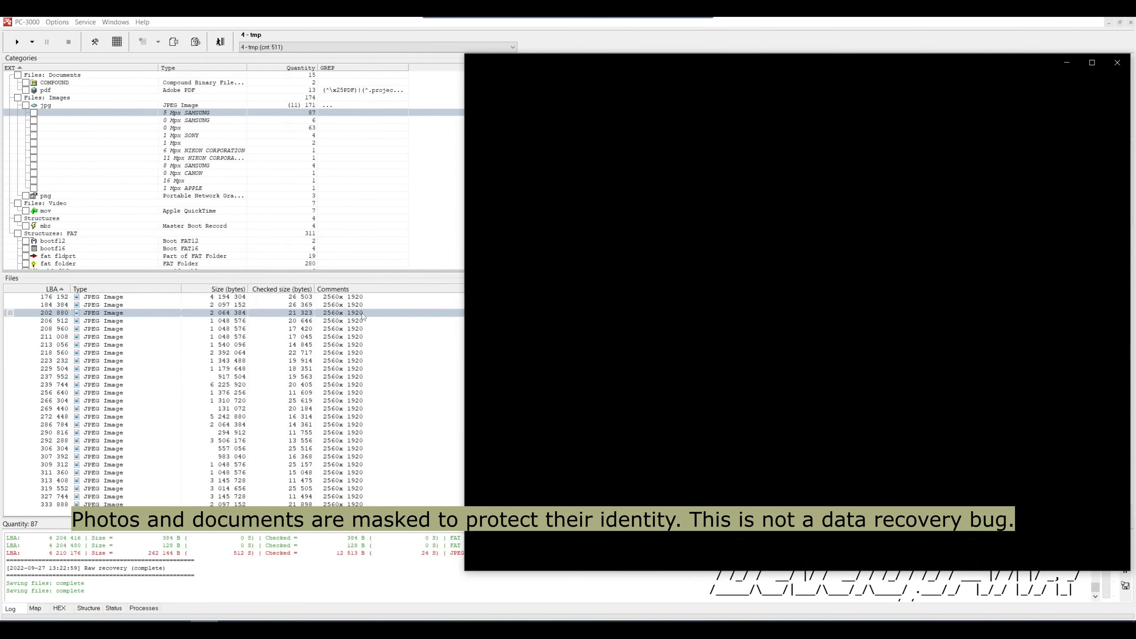
click(1117, 62)
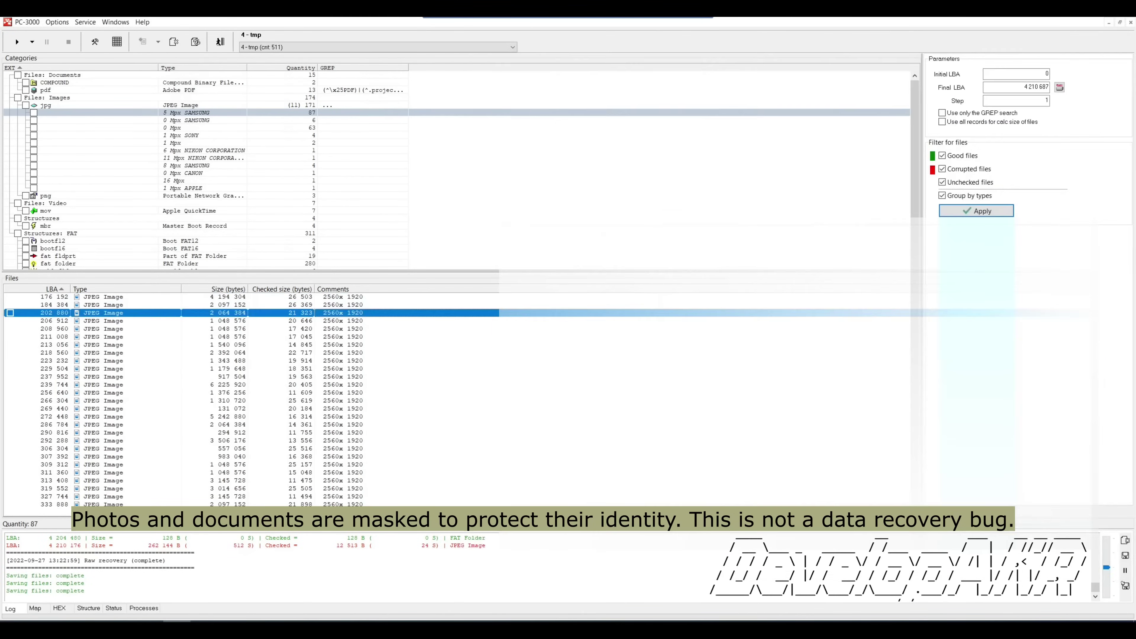
double_click(353, 321)
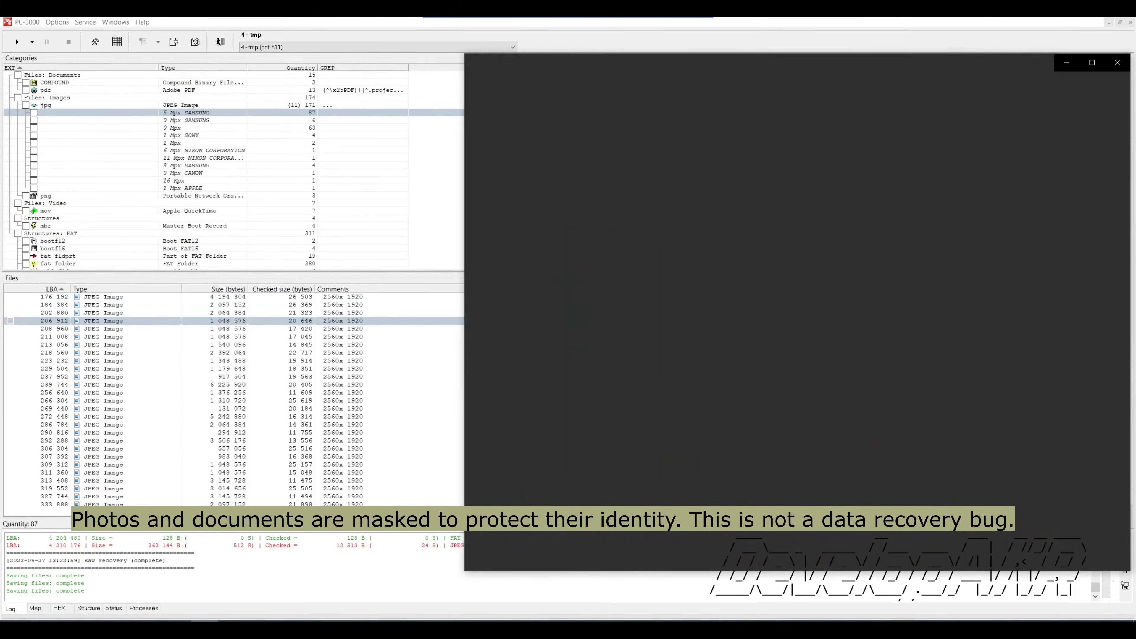
click(1117, 63)
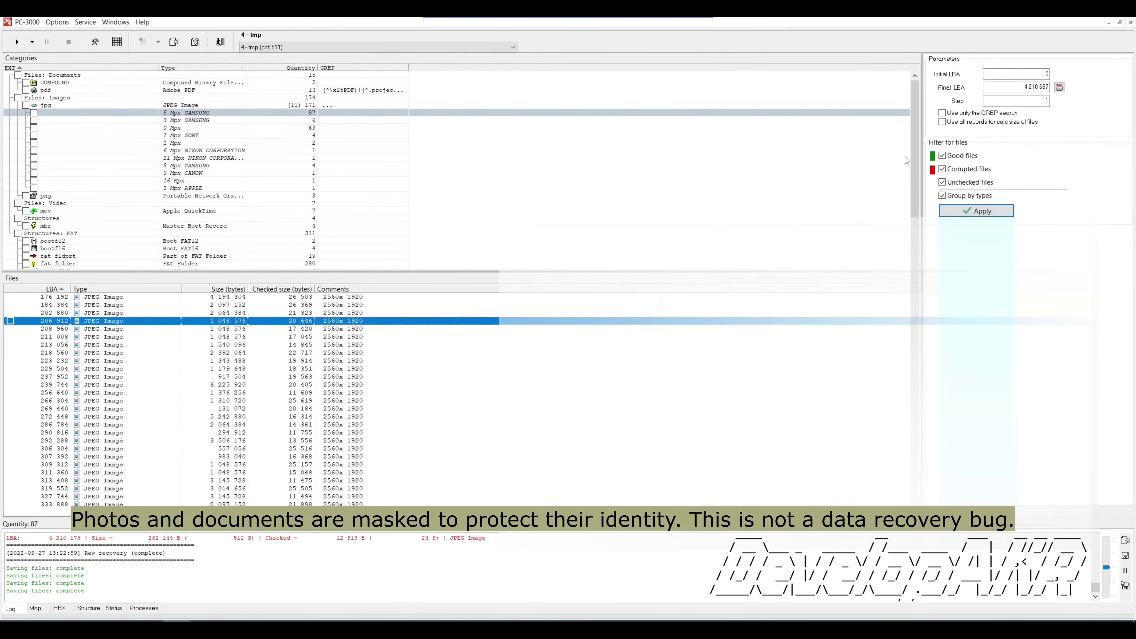
double_click(337, 329)
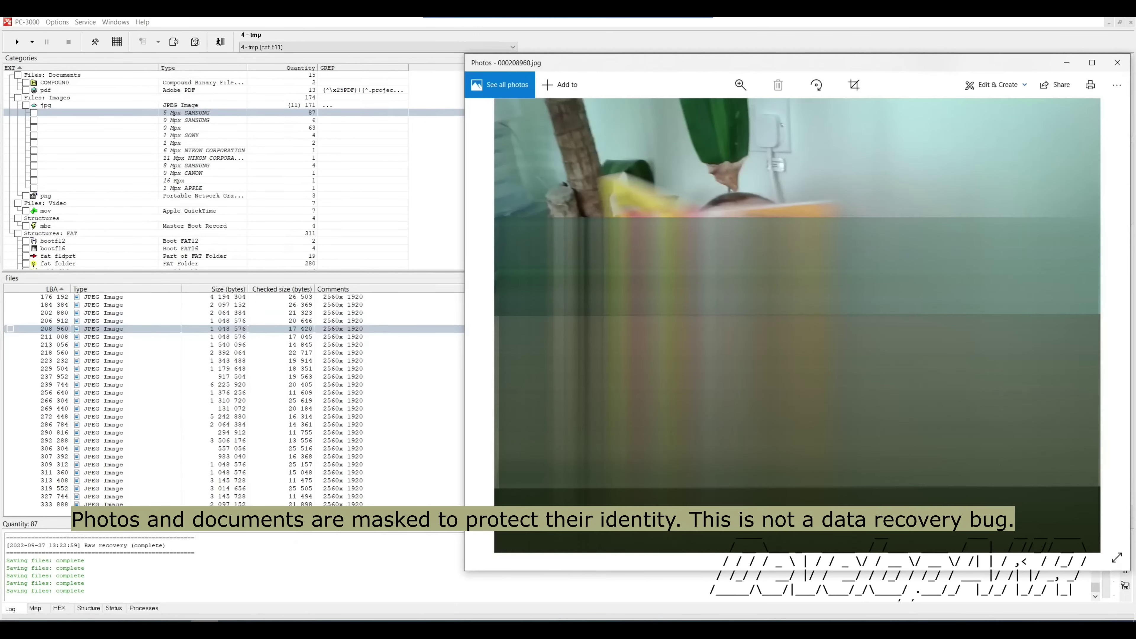
Close the JPEG preview, list the recovered files of the pdf category and preview the first PDF to examine its content
click(1117, 62)
click(45, 90)
double_click(54, 297)
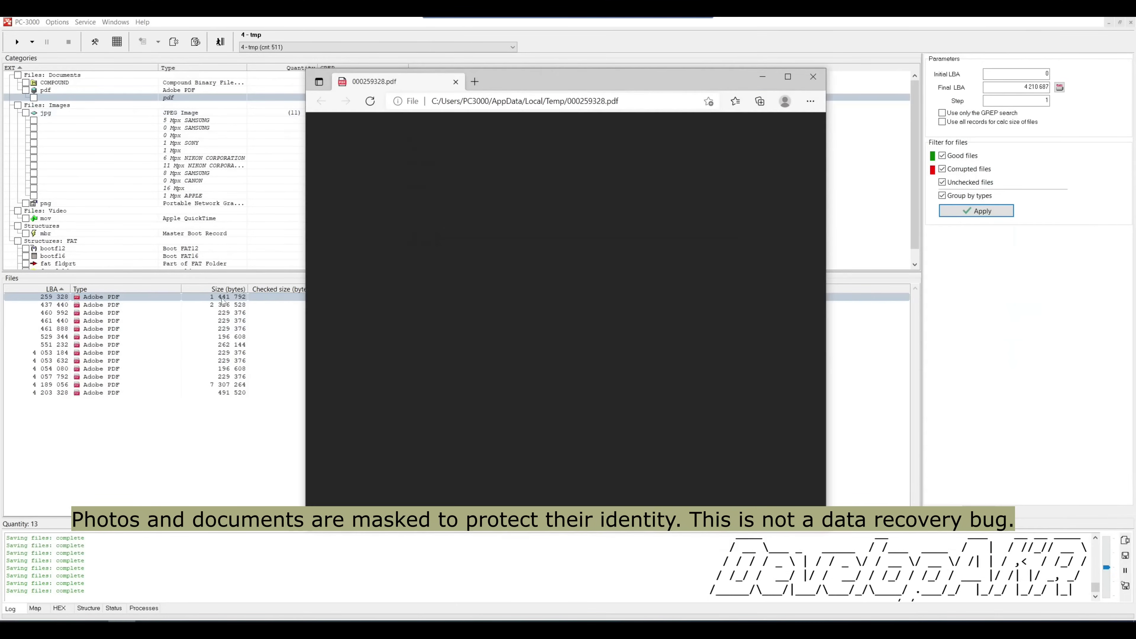
drag(819, 174, 813, 143)
click(813, 73)
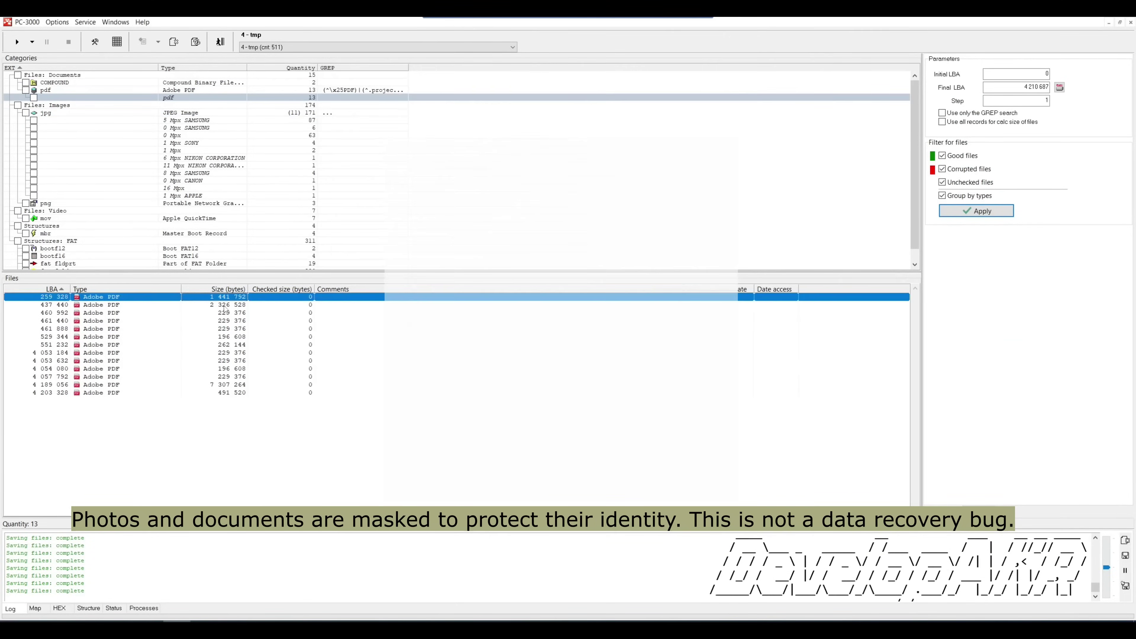
Preview the second recovered PDF, at LBA 437 440, to check whether its page content is intact
key(Down)
double_click(205, 307)
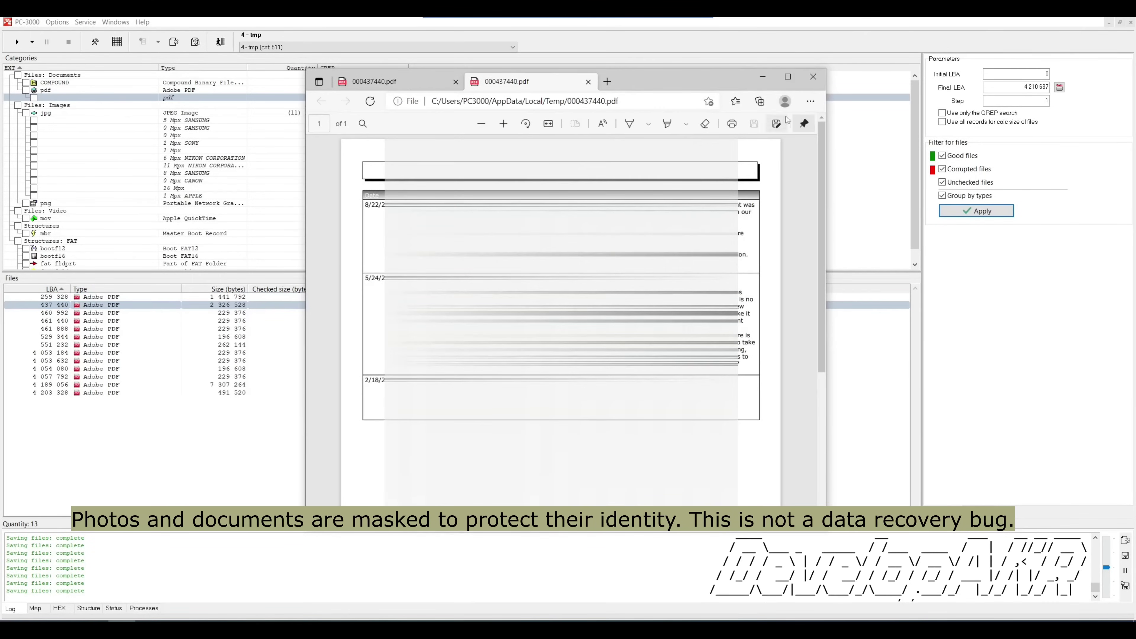
click(813, 77)
Preview the third recovered PDF, at LBA 460 992, look through its pages and close all open previews
click(197, 315)
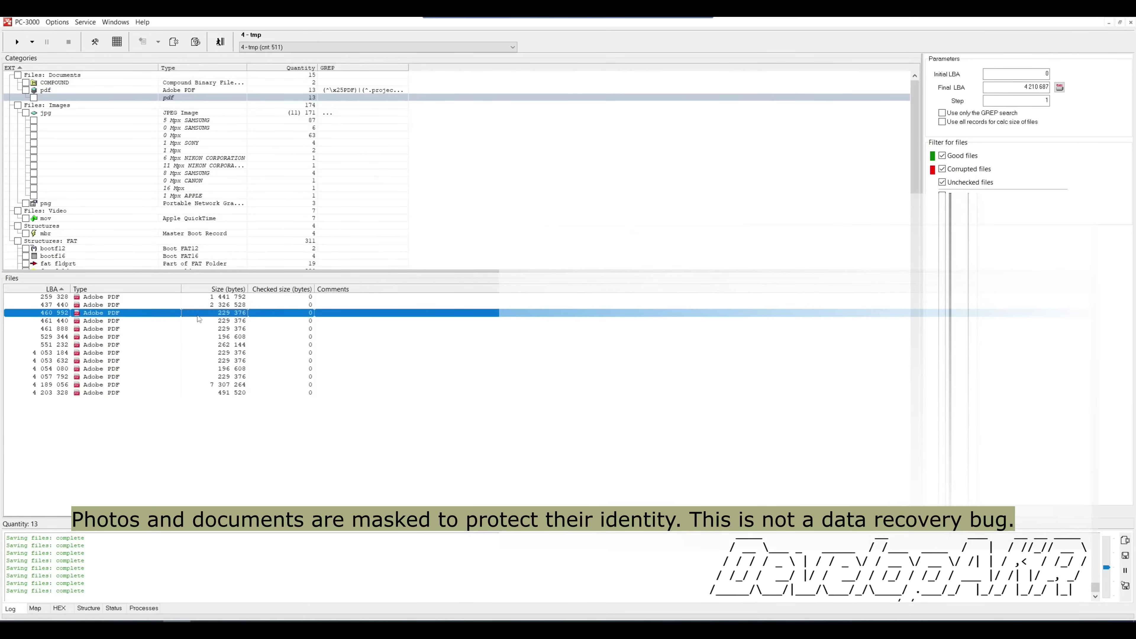
double_click(226, 315)
scroll(561, 320, down, 2)
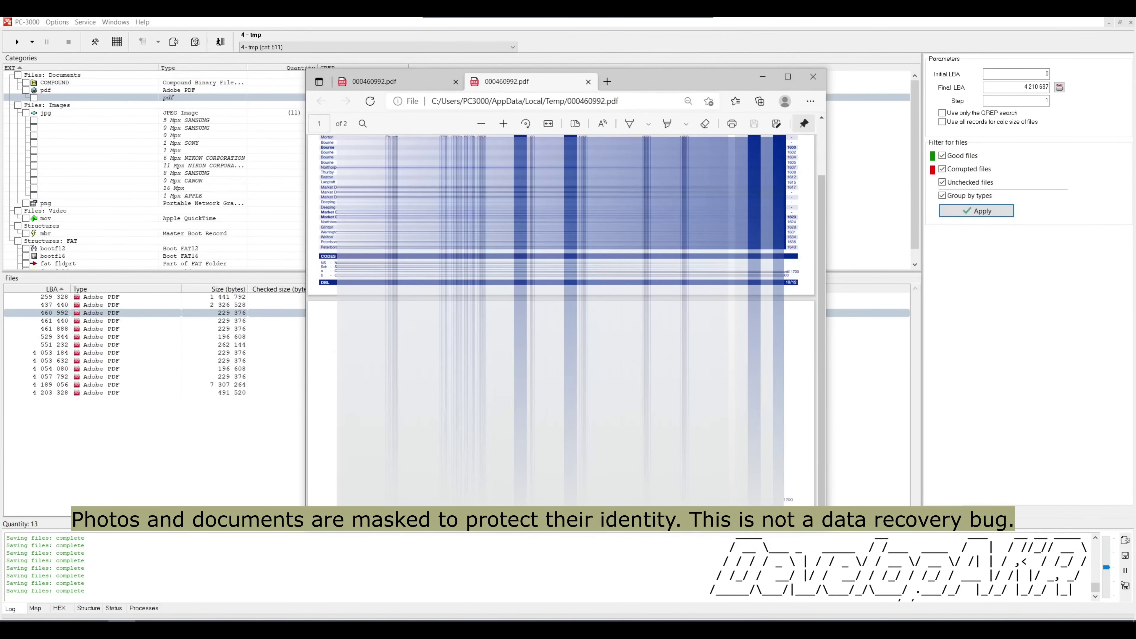
scroll(561, 320, up, 2)
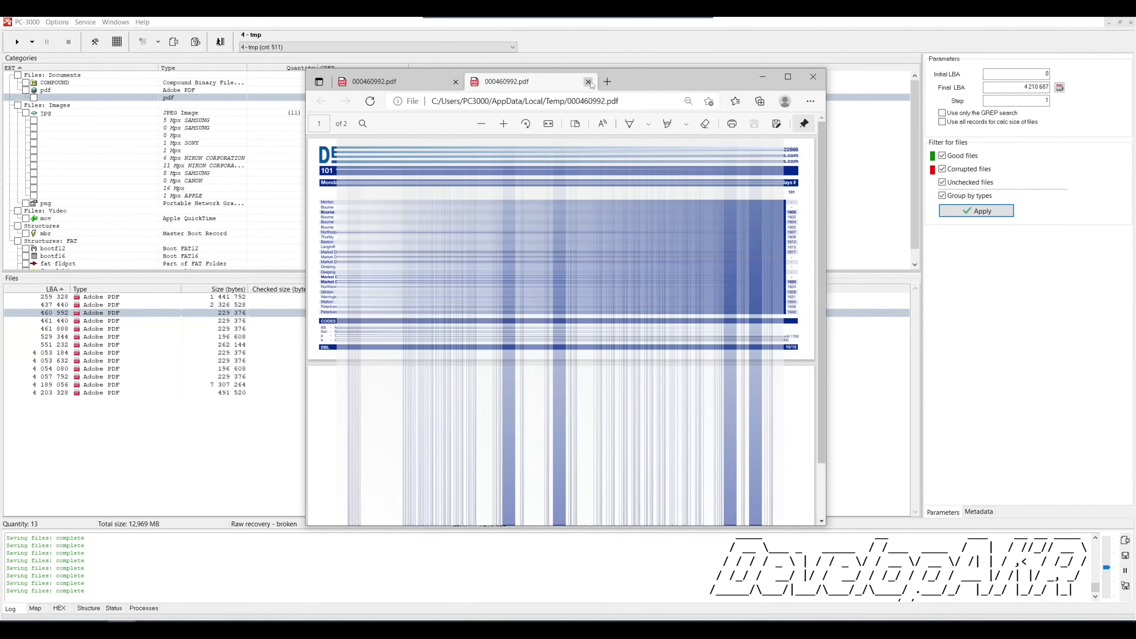
click(588, 82)
click(456, 82)
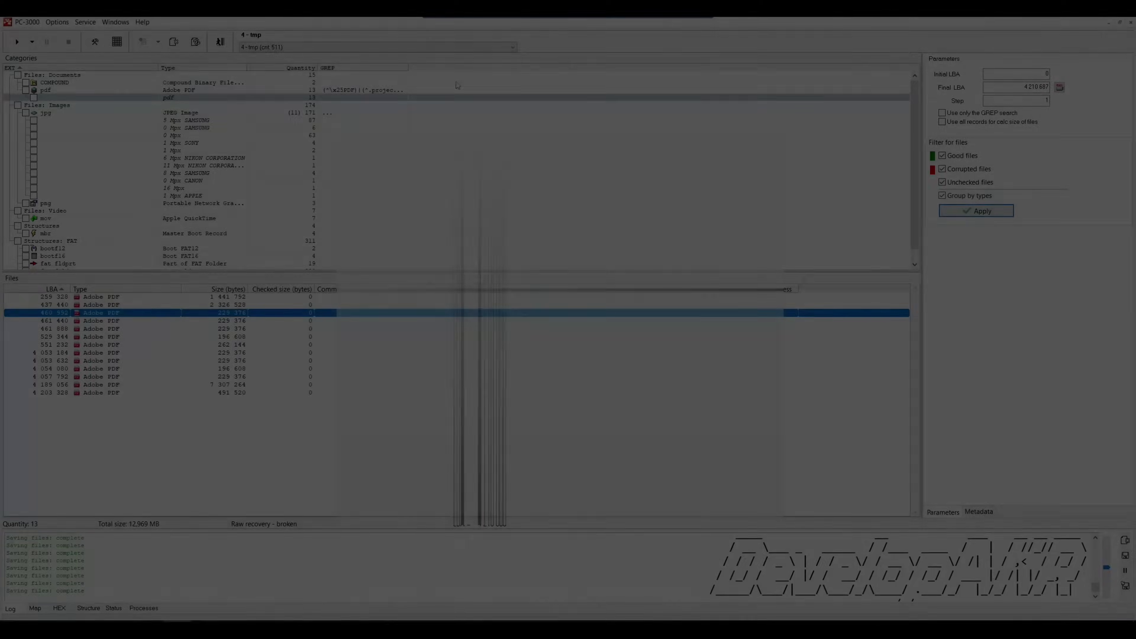